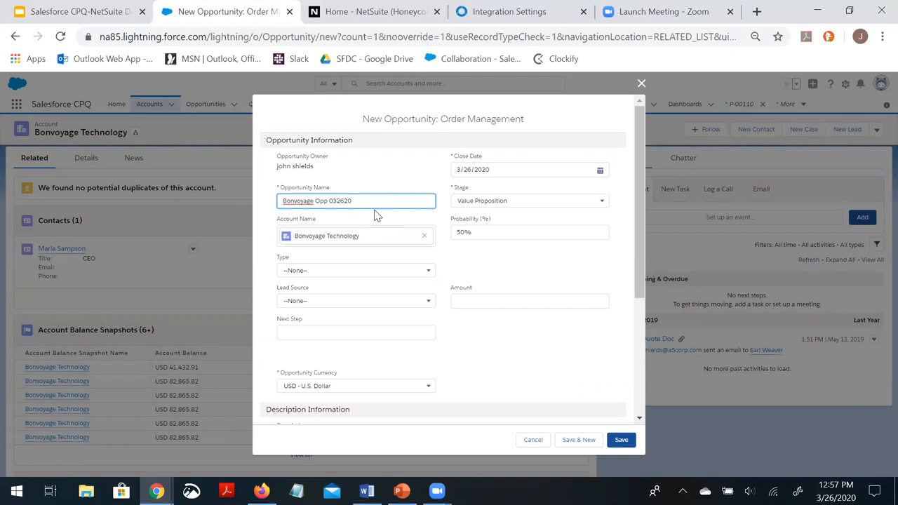
Step: Save the new opportunity Bonvoyage Opp 032620 and open its record
left_click(621, 440)
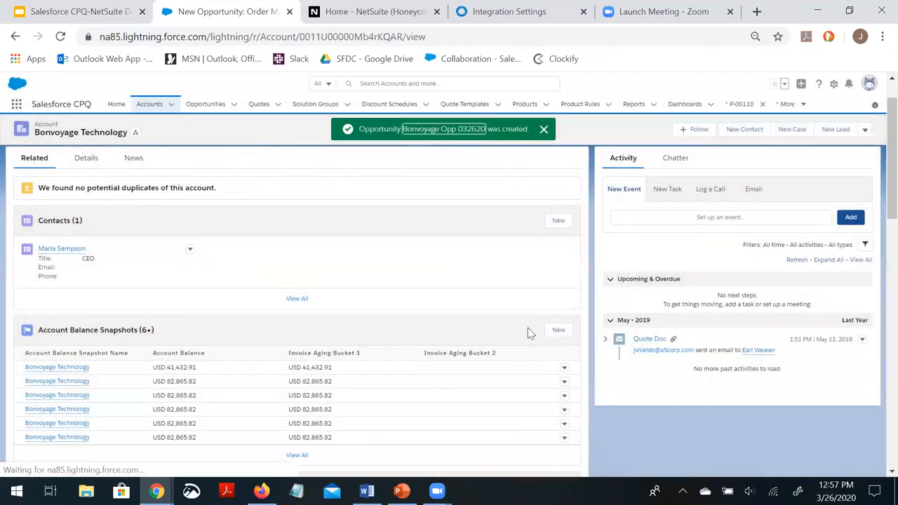
left_click(435, 132)
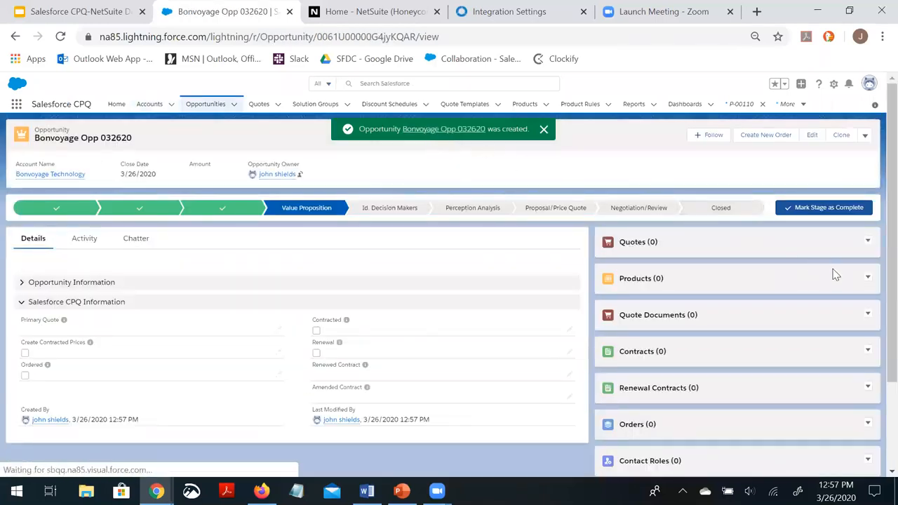
Step: Start a new quote from the opportunity, linking it to Bonvoyage Opp 032620 and the Bonvoyage Technology account
left_click(867, 240)
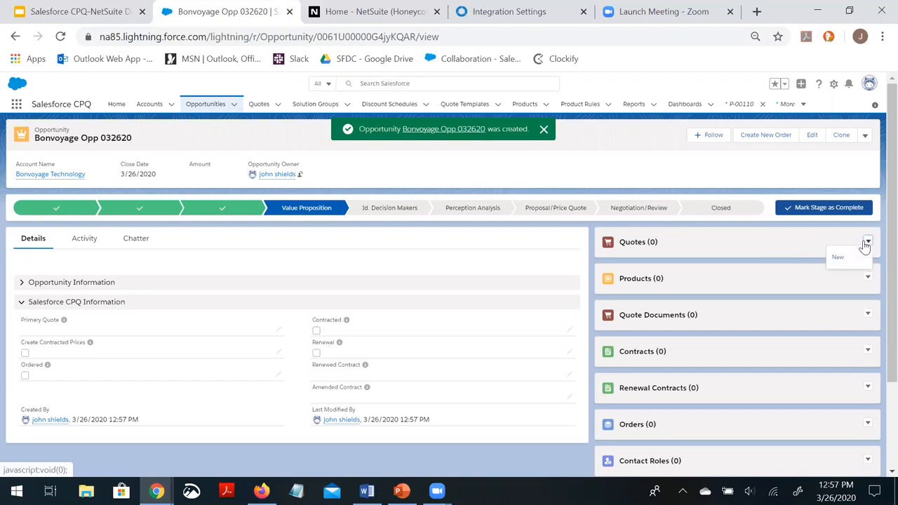
left_click(851, 258)
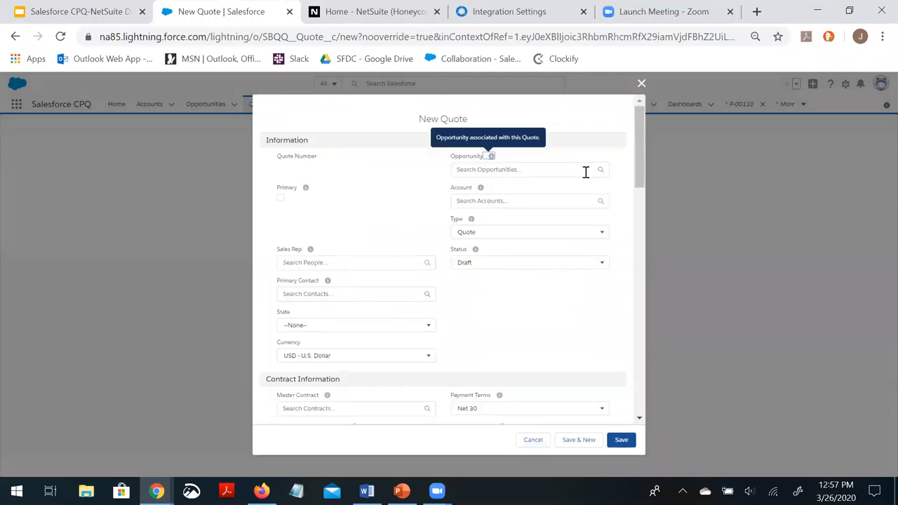
left_click(573, 171)
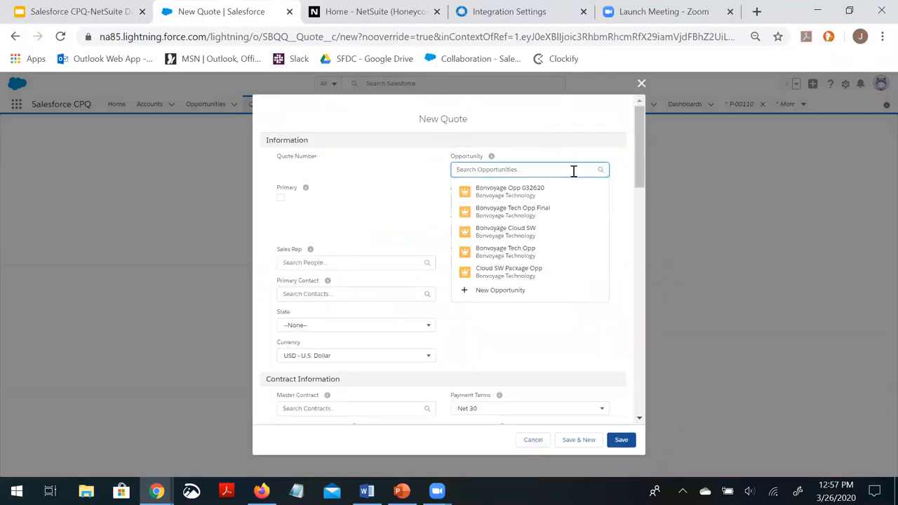
left_click(561, 189)
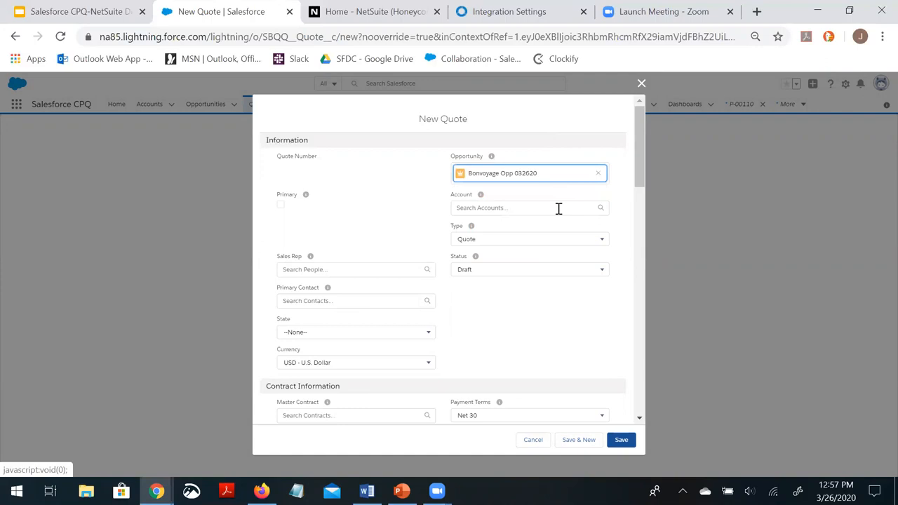
left_click(559, 208)
left_click(541, 231)
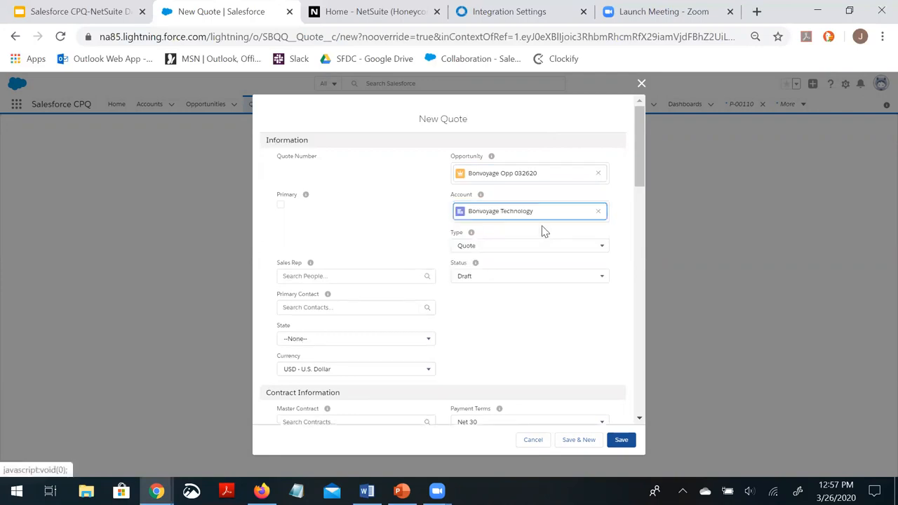
Step: Set the quote's start date to 3/26/2020 and its subscription term to 12, and save the quote
scroll(379, 241, "down", 3)
left_click(368, 274)
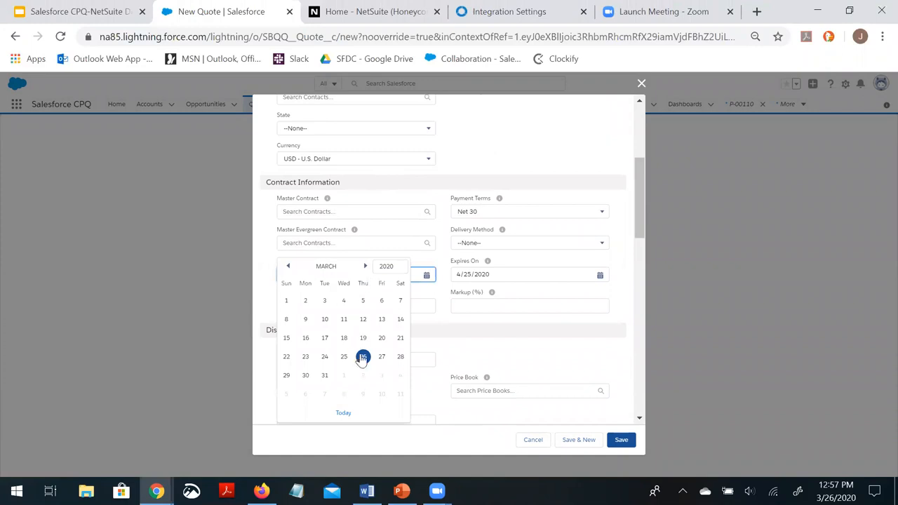
left_click(362, 357)
left_click(313, 307)
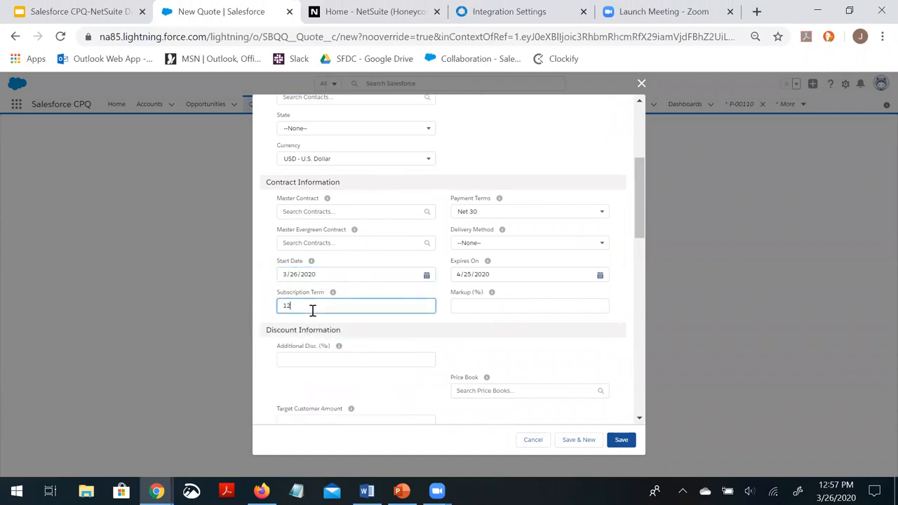
left_click(620, 442)
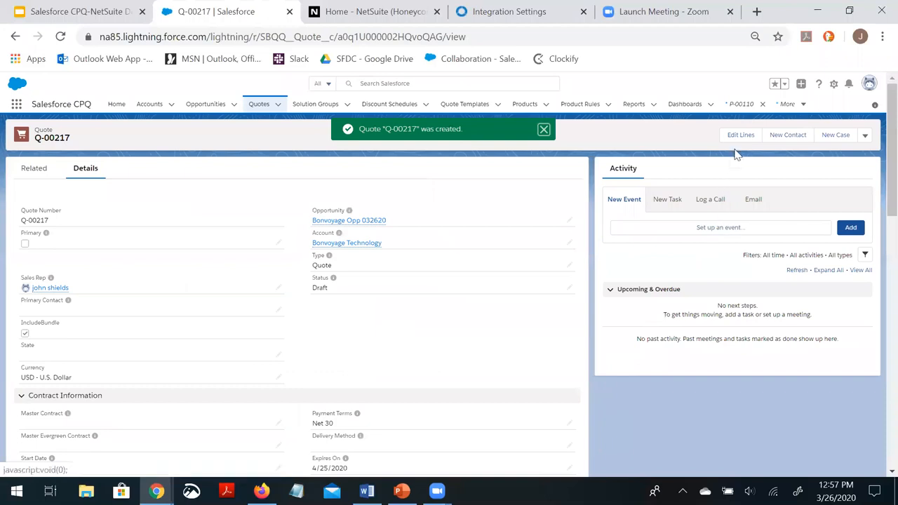
Step: Edit the quote's lines using the Standard price book and add the Cloud SW Package from the OmniCloud packages
left_click(738, 140)
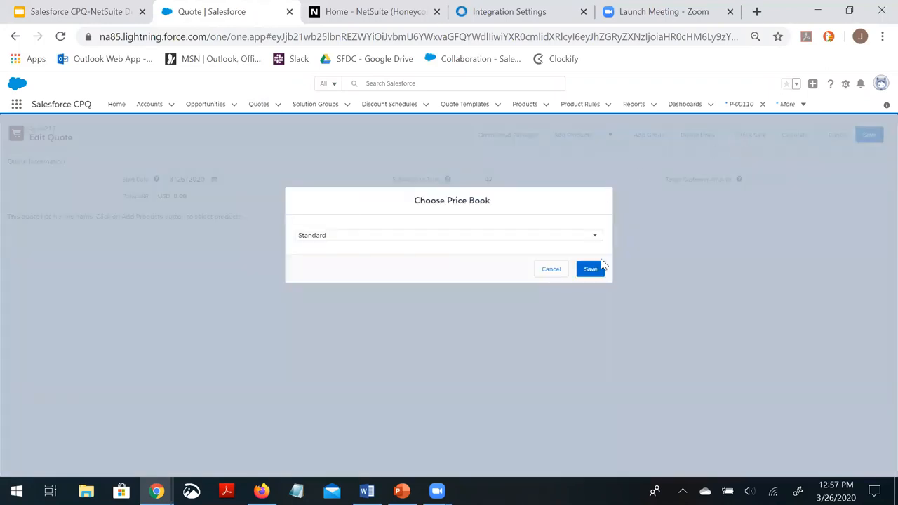
left_click(593, 270)
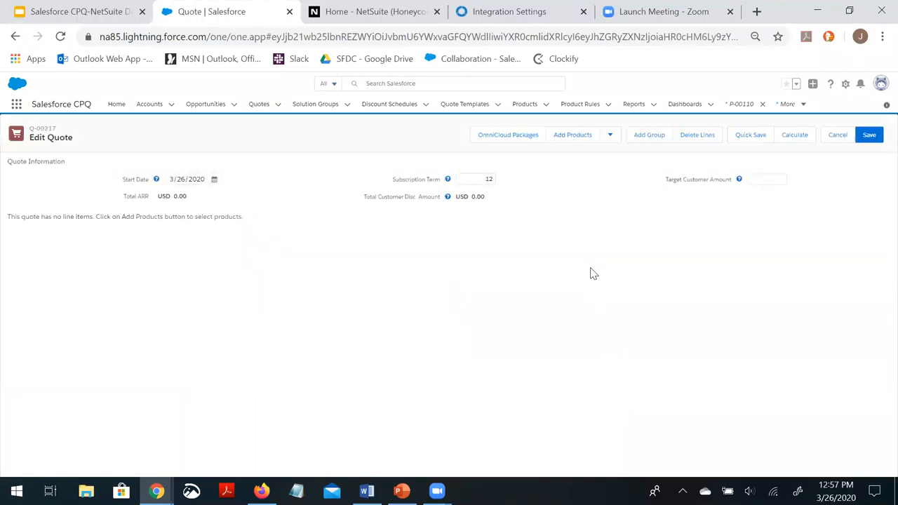
left_click(504, 141)
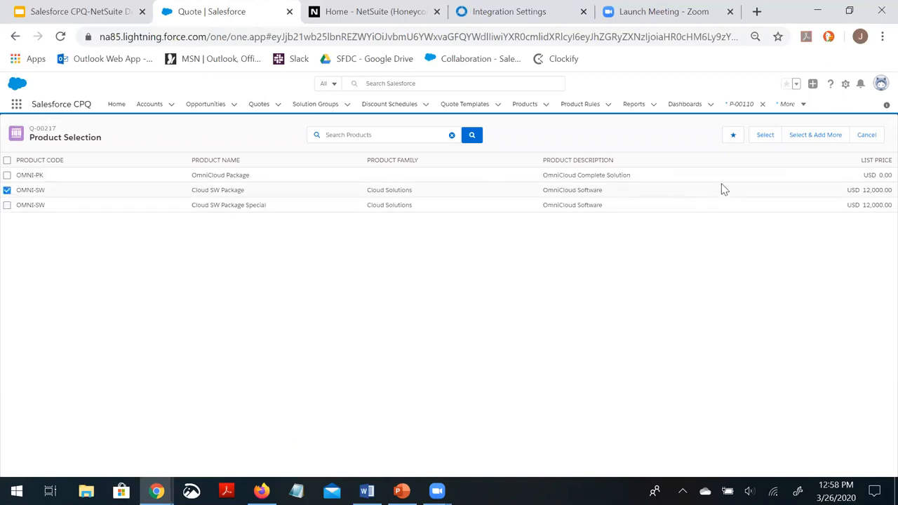
left_click(757, 140)
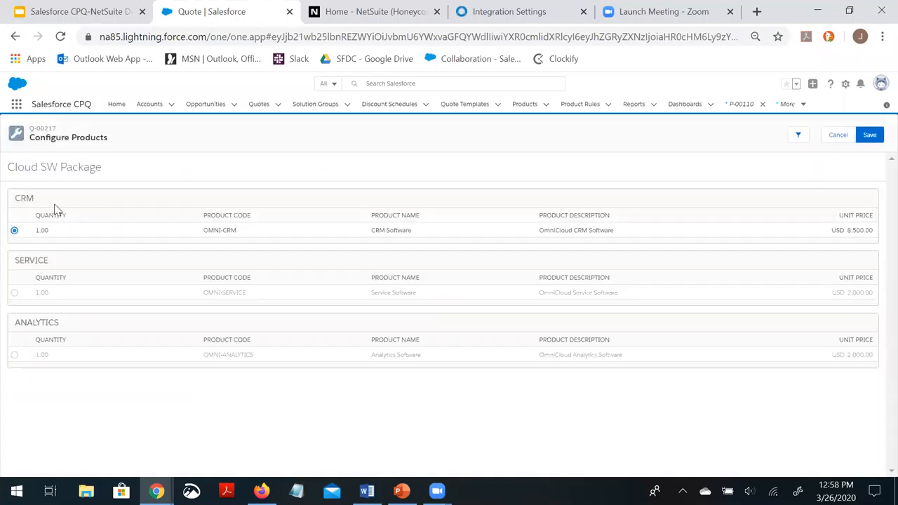
Step: Include Service Software and Analytics Software in the Cloud SW Package configuration and save the quote lines
left_click(15, 293)
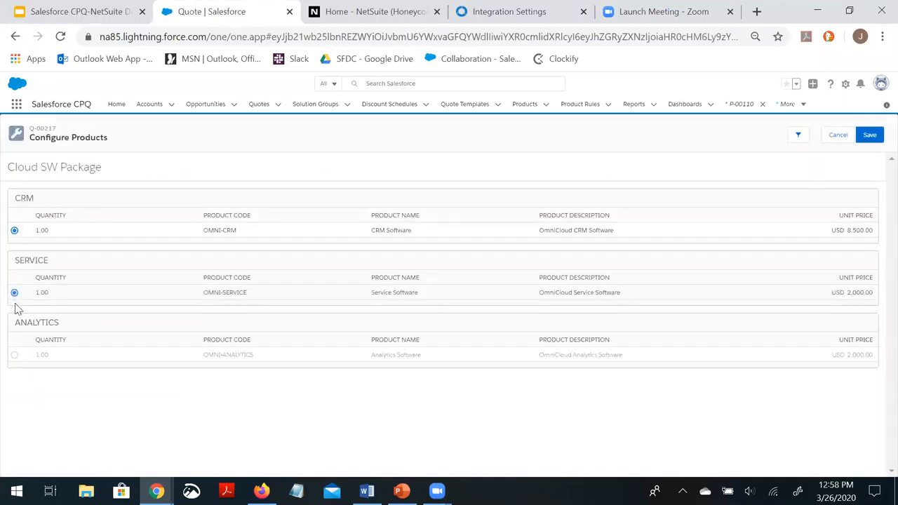
left_click(13, 356)
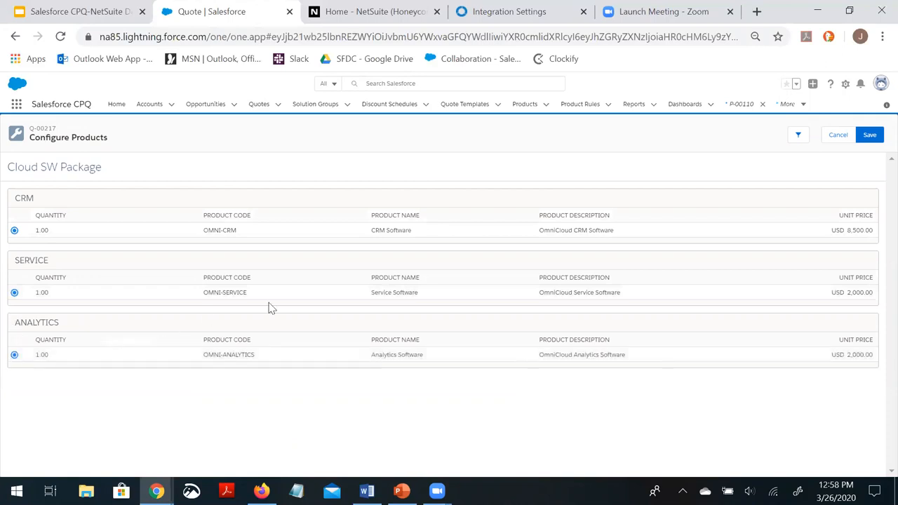
left_click(865, 138)
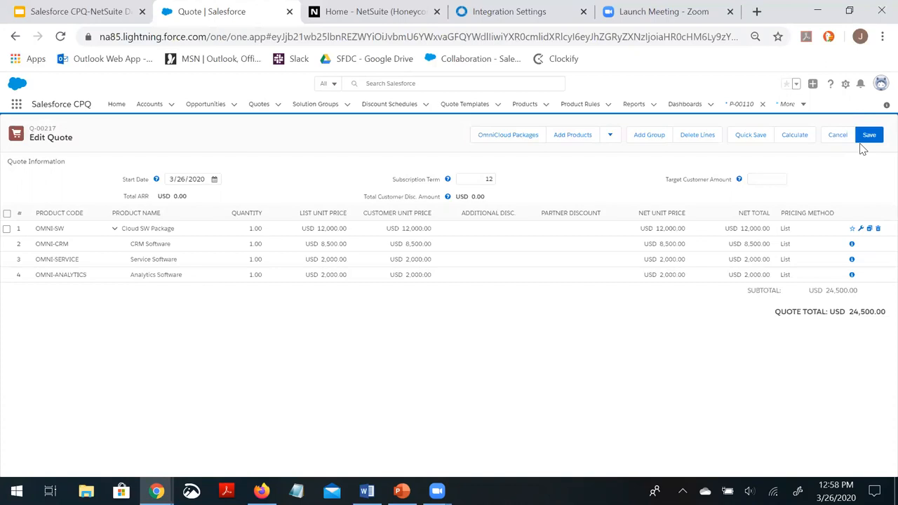
left_click(867, 145)
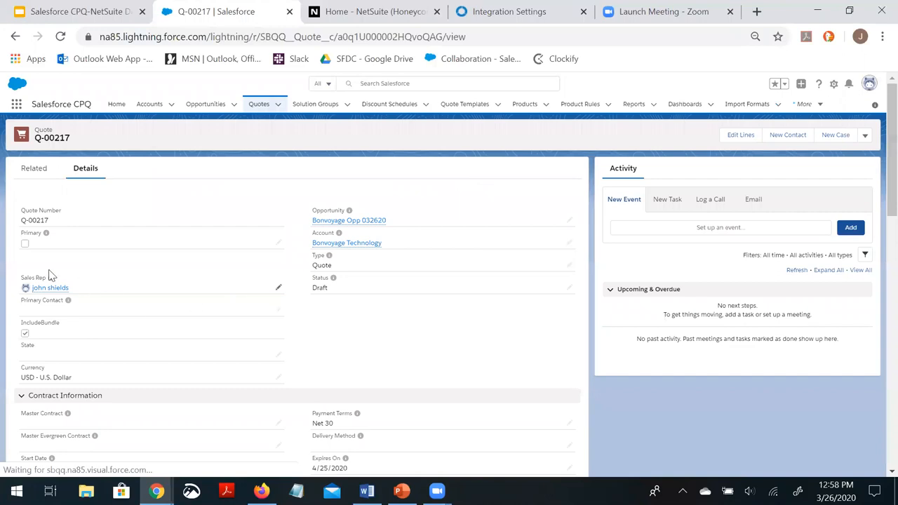
Step: Mark the quote as primary, set its status to Approved, and save the record
left_click(28, 249)
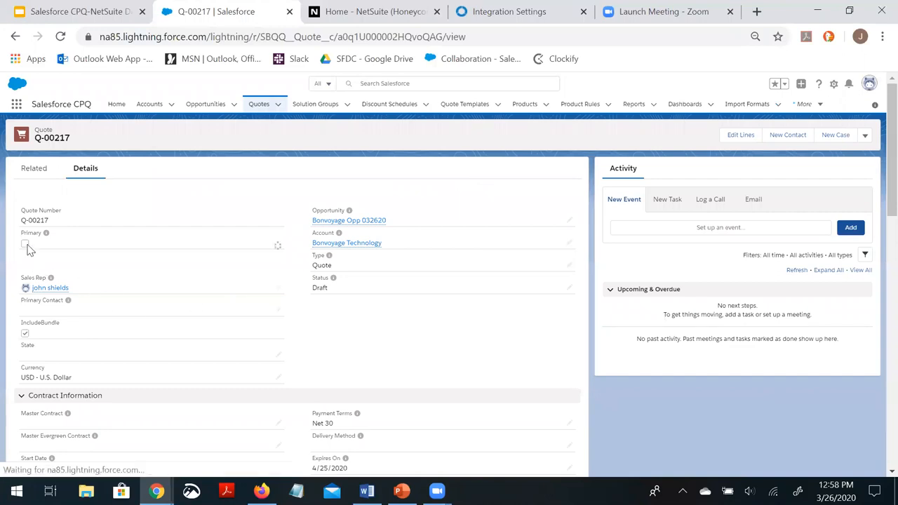
left_click(32, 244)
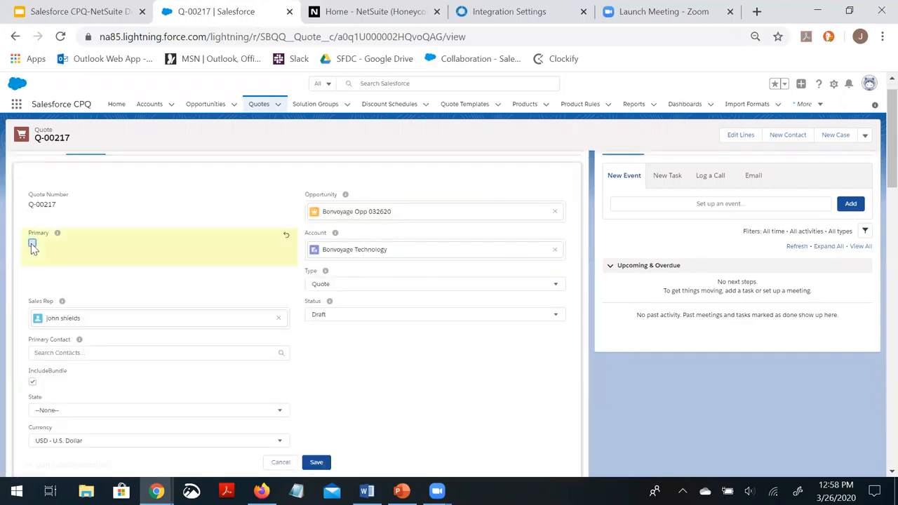
left_click(348, 321)
left_click(342, 381)
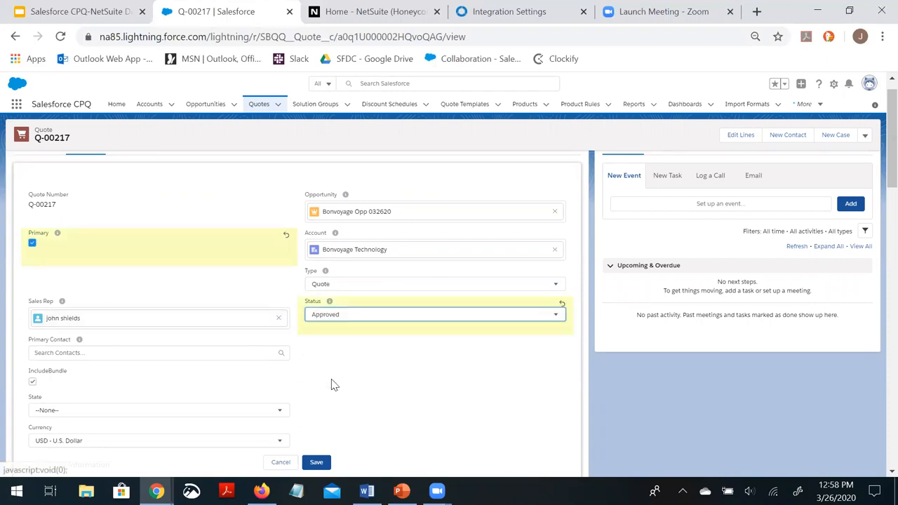
left_click(316, 463)
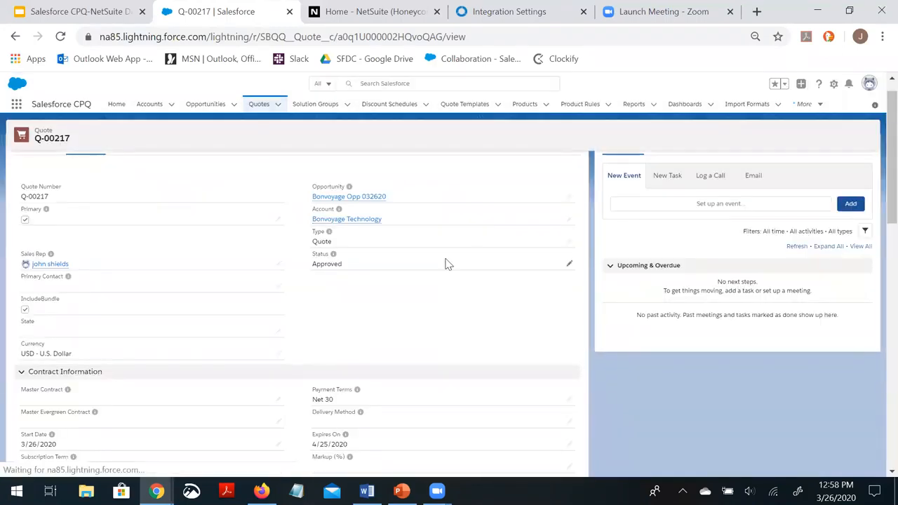
Step: Return to the Bonvoyage Opp 032620 opportunity and close it with the stage Closed Won
left_click(353, 200)
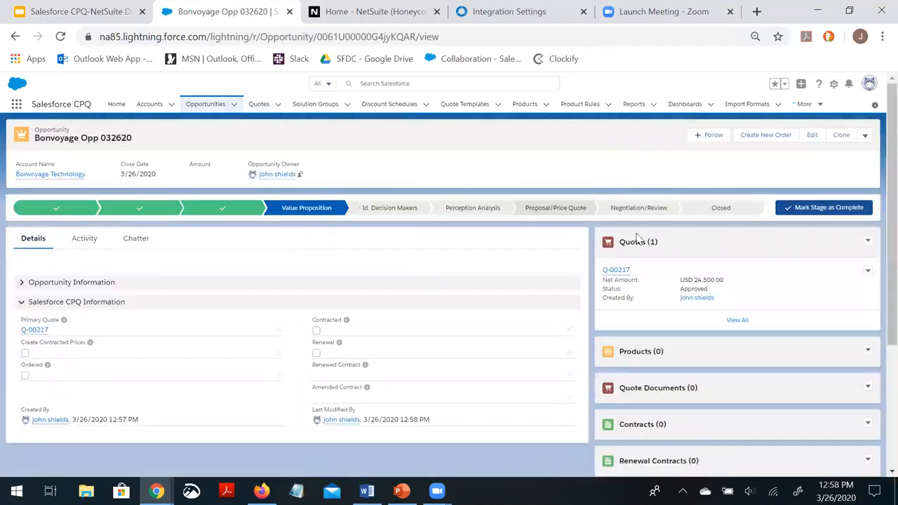
left_click(721, 207)
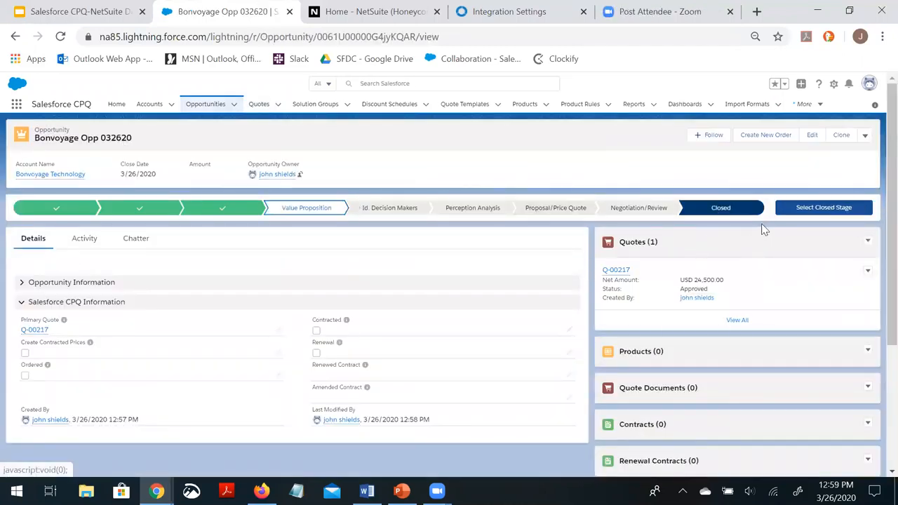
left_click(790, 212)
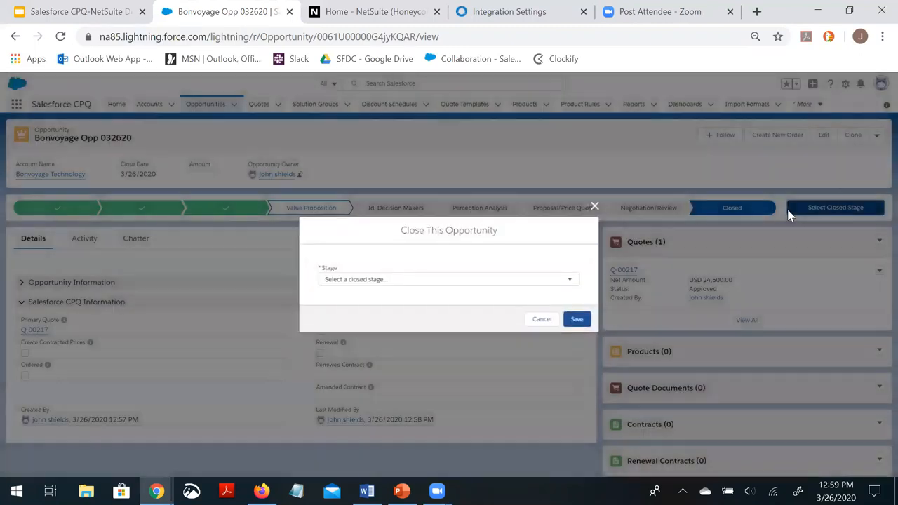
left_click(542, 285)
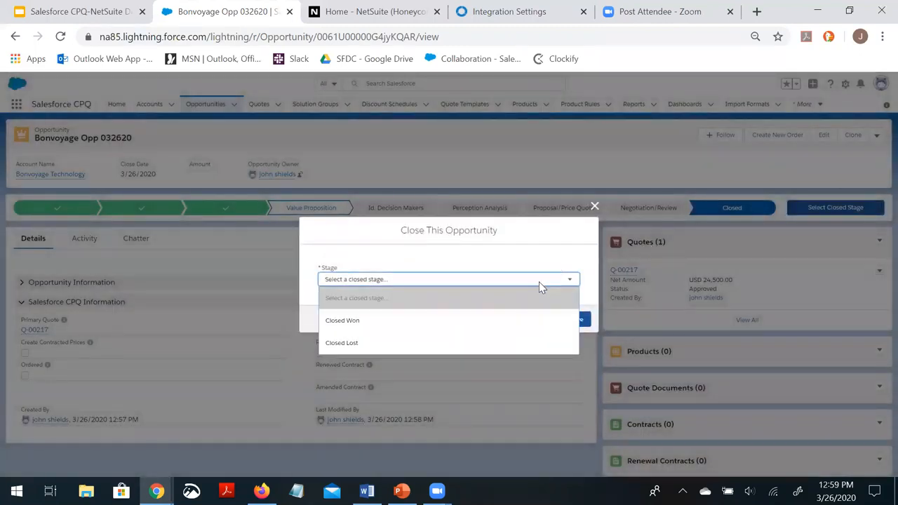
left_click(498, 320)
left_click(576, 320)
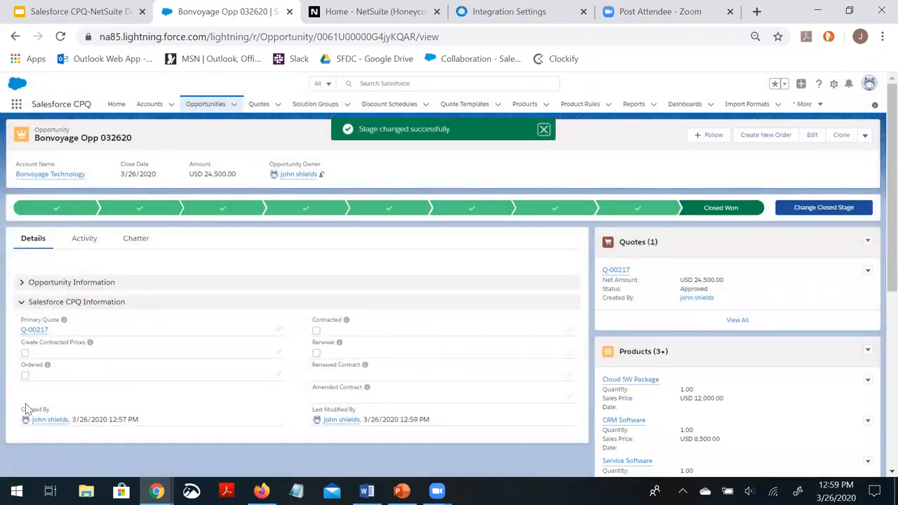
Step: Mark the opportunity as Ordered in its Salesforce CPQ information and save the record
double_click(26, 379)
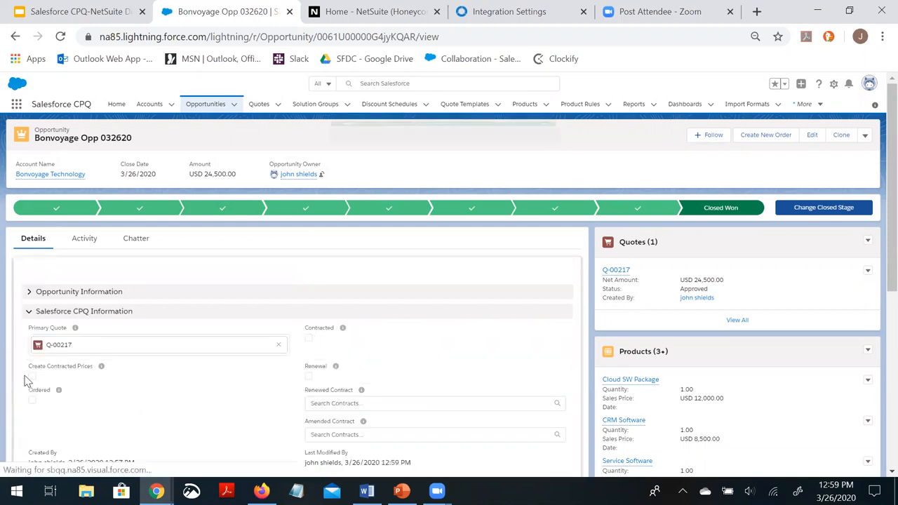
left_click(31, 374)
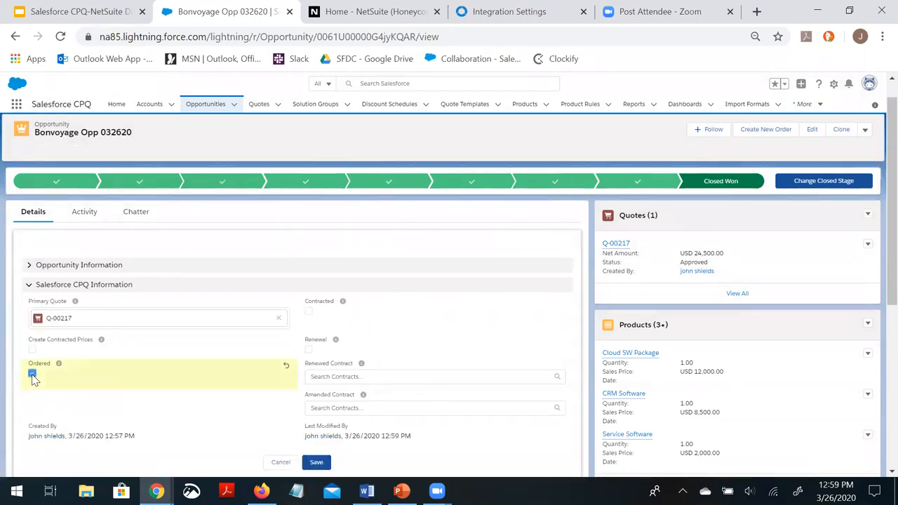
left_click(315, 466)
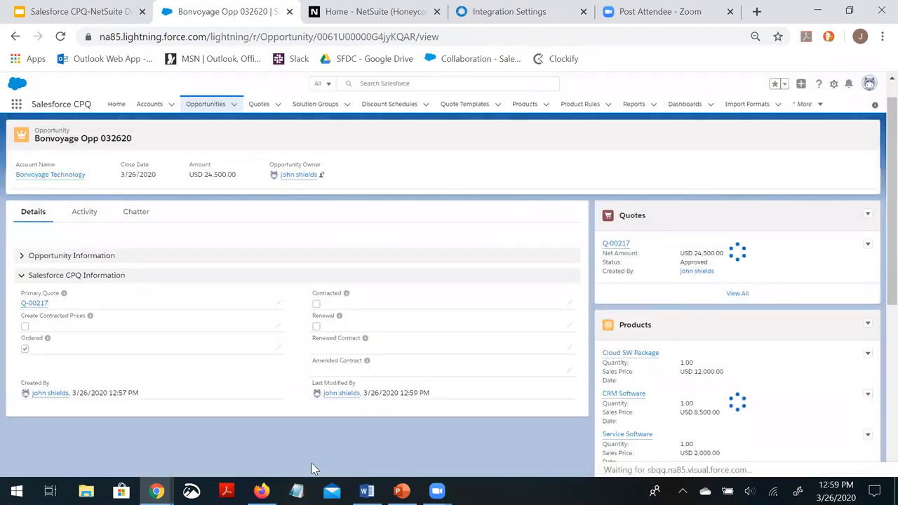
Step: Open the order listed under the opportunity and review its order, price and date details
scroll(745, 296, "down", 3)
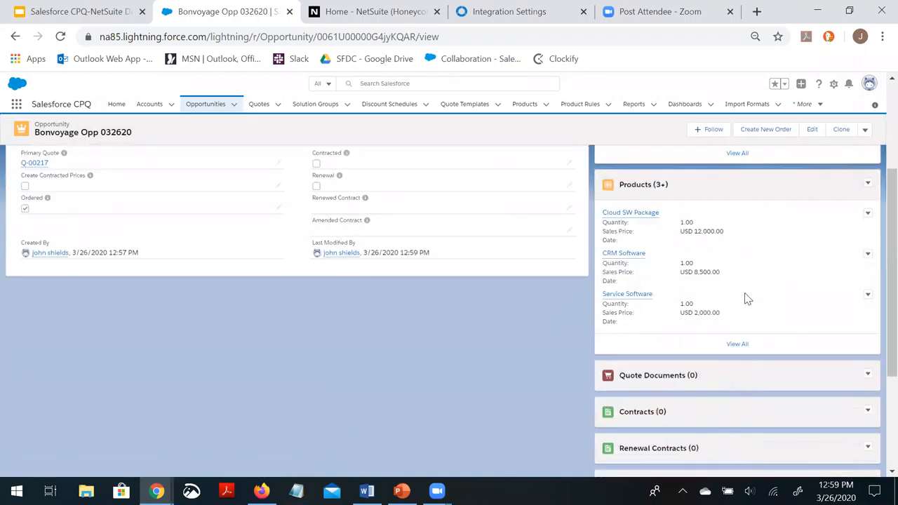
scroll(746, 297, "down", 2)
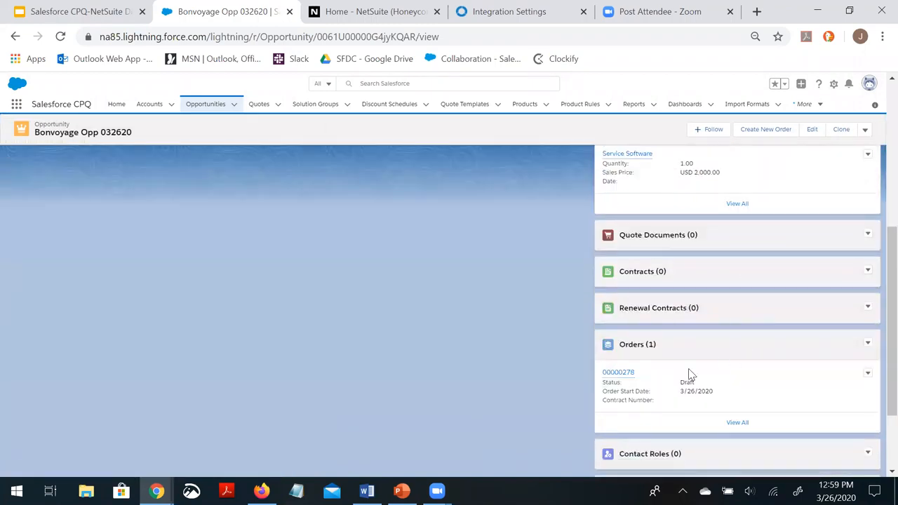
left_click(627, 376)
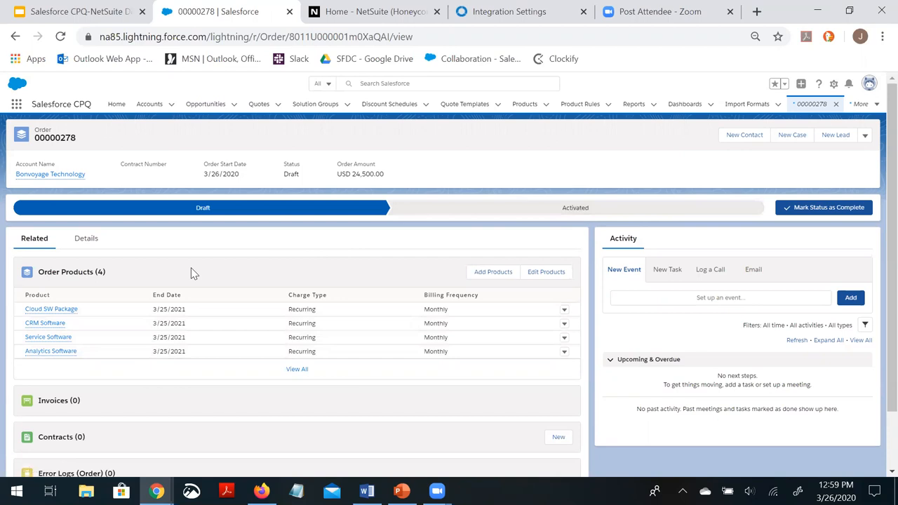
left_click(89, 242)
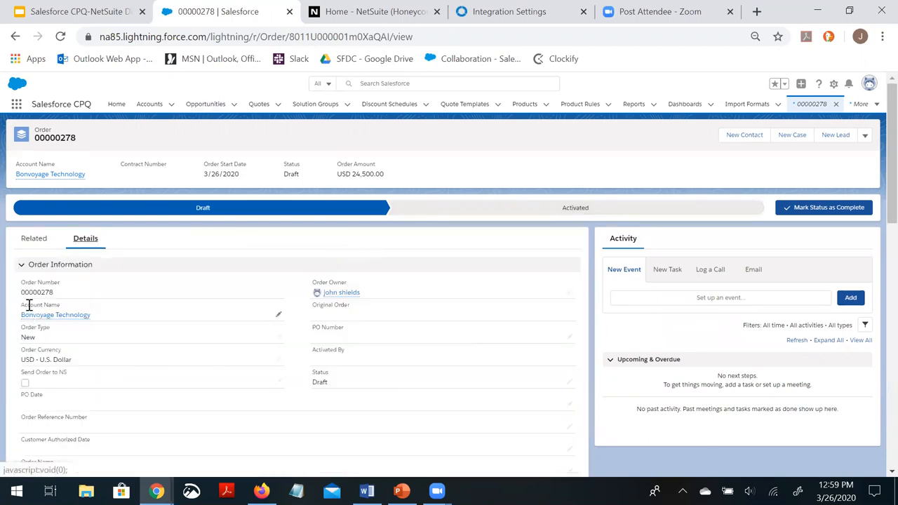
scroll(21, 324, "down", 4)
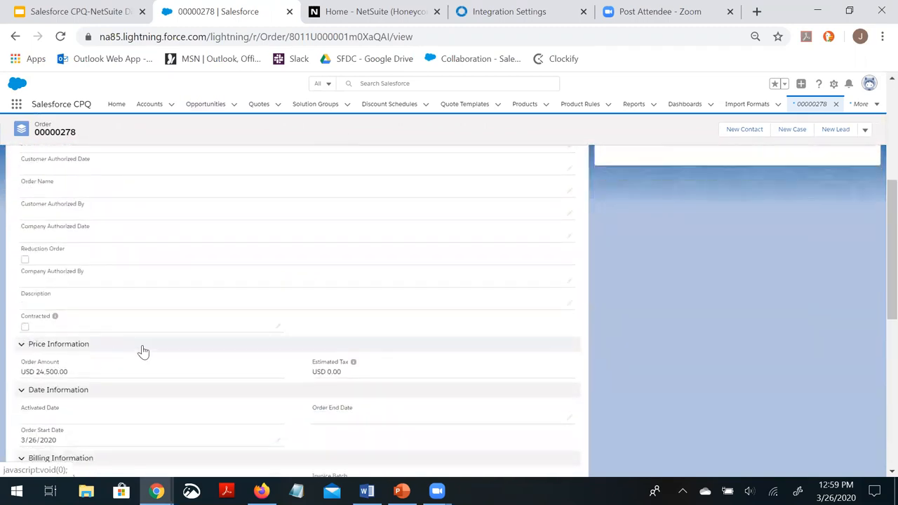
Step: Change the Bonvoyage Technology order's status to Activated
scroll(172, 336, "up", 5)
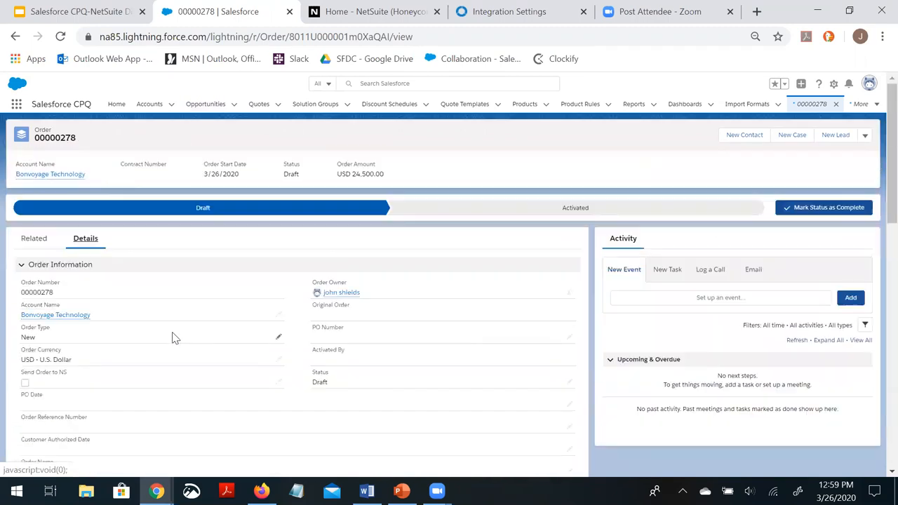
left_click(511, 218)
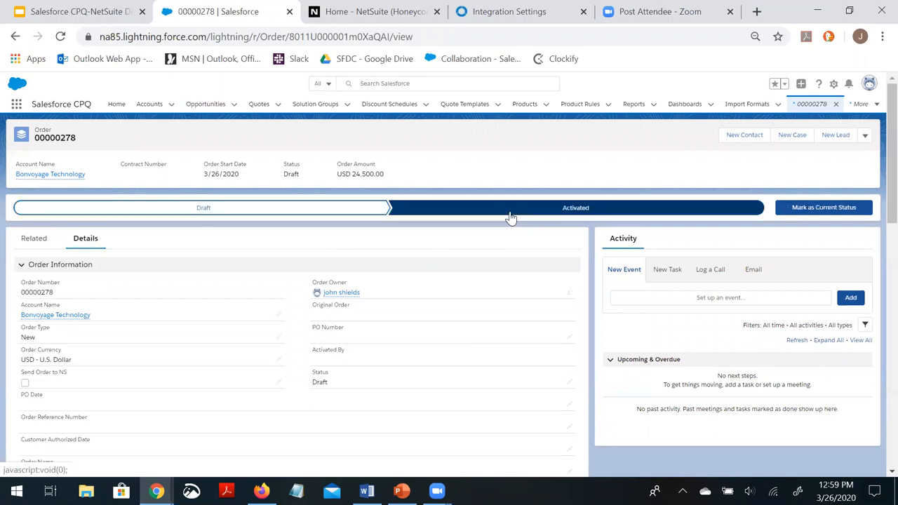
left_click(816, 207)
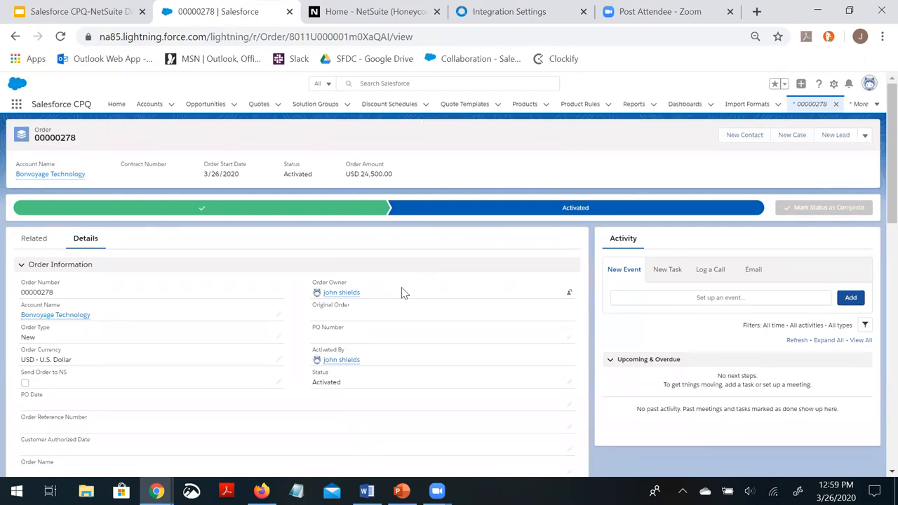
Step: Switch to Celigo and turn on the Salesforce CPQ Order to NetSuite Order integration flow
left_click(493, 13)
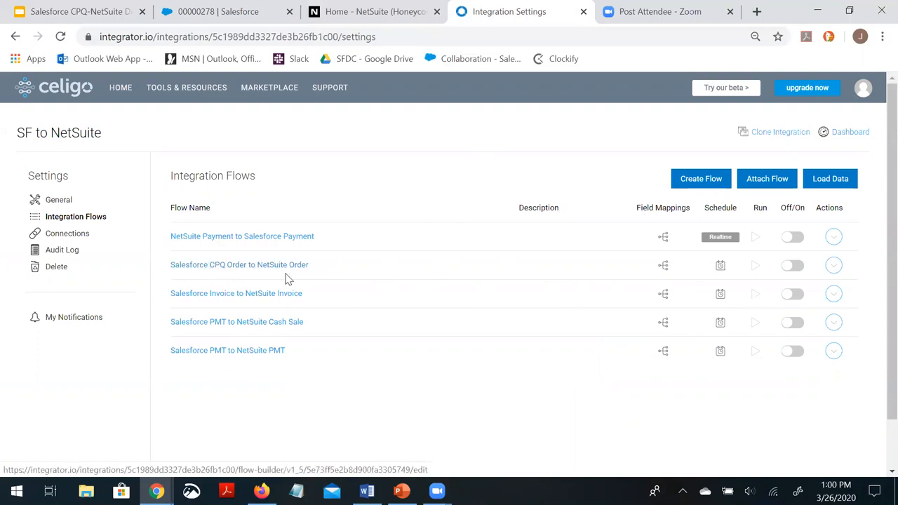
left_click(790, 272)
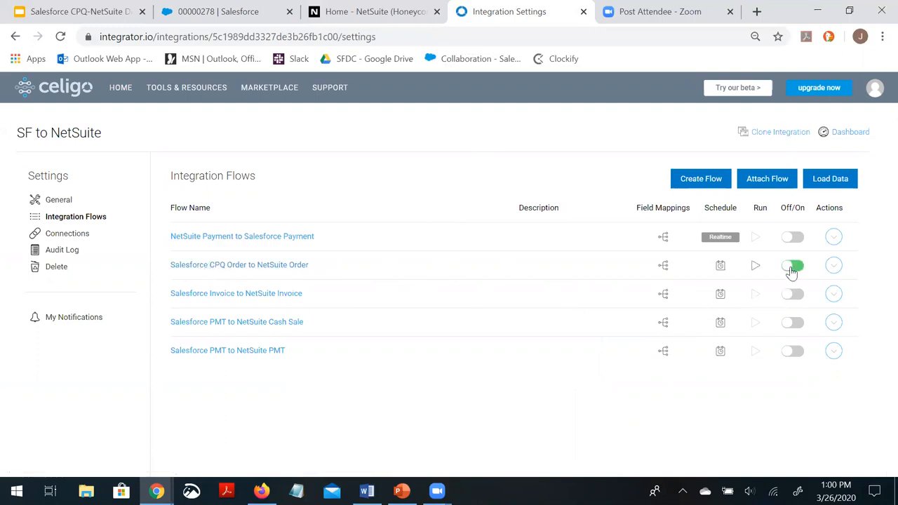
left_click(526, 203)
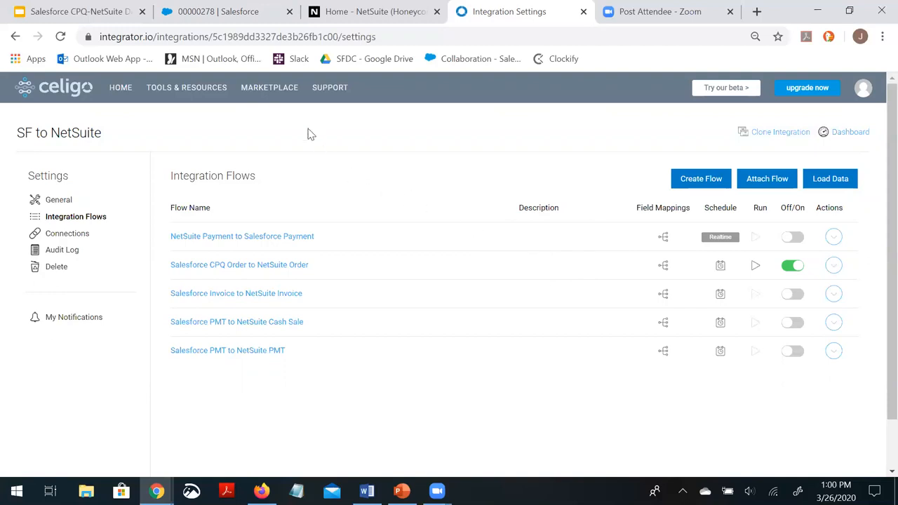
Step: Return to the order in Salesforce, enable Send Order to NS, and save the record
left_click(250, 20)
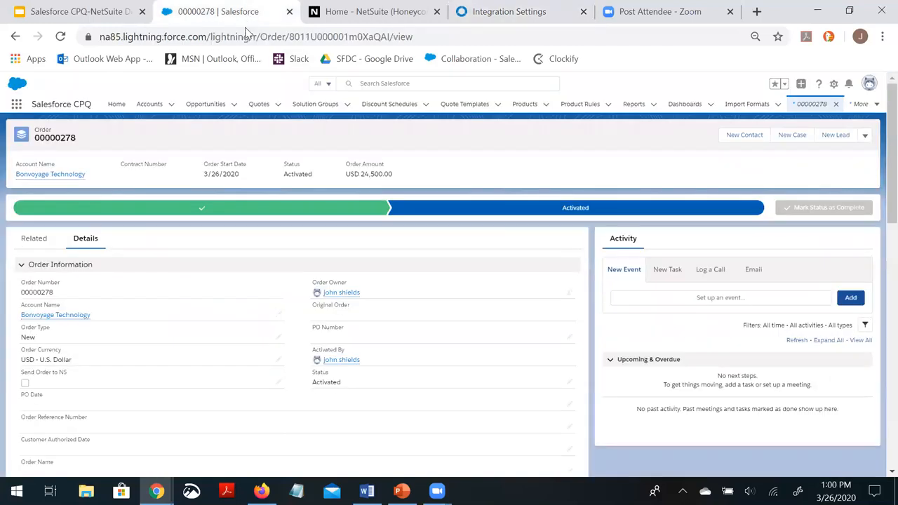
double_click(25, 385)
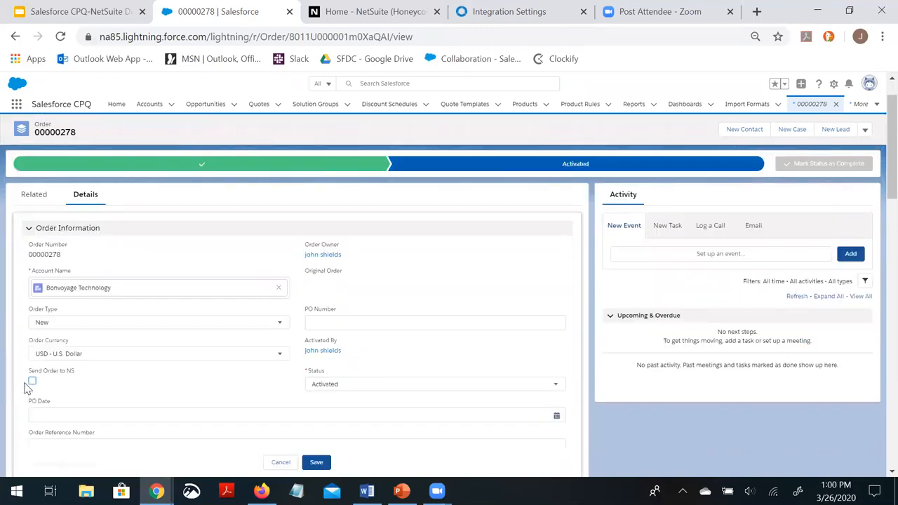
left_click(32, 382)
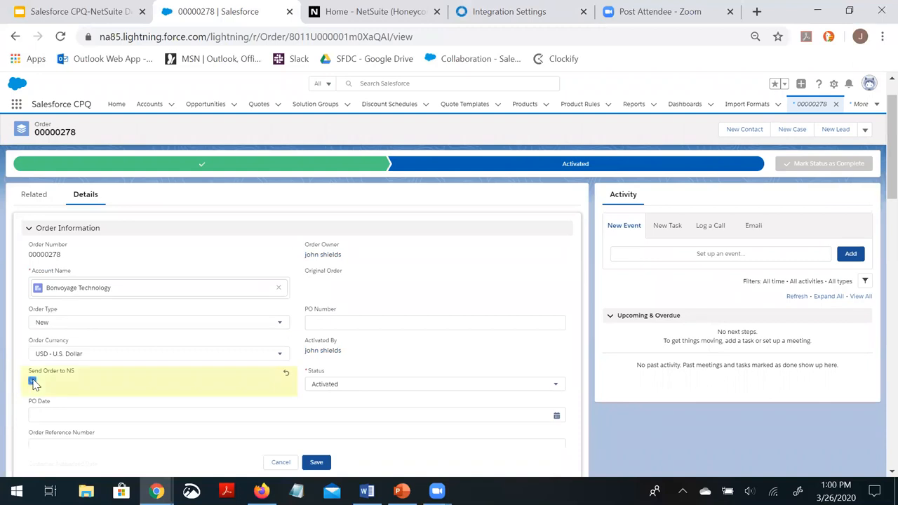
left_click(311, 465)
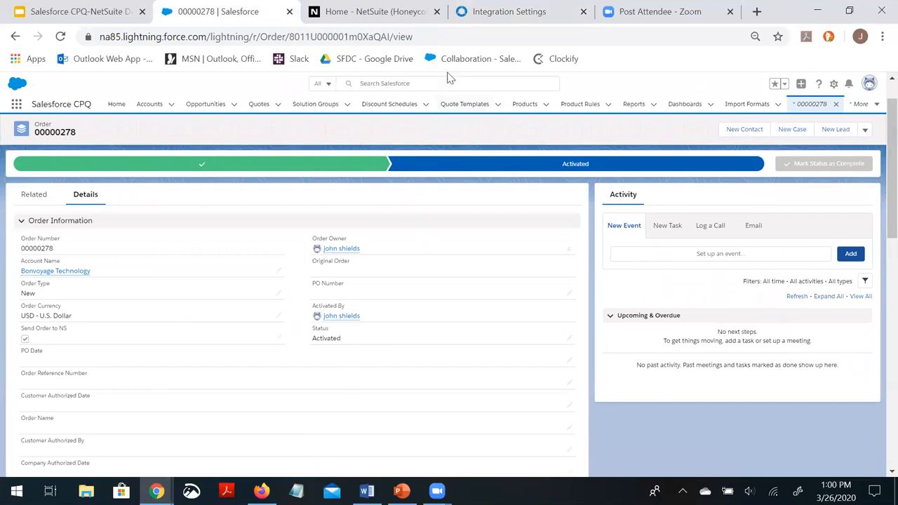
Step: Run the Salesforce CPQ Order to NetSuite Order flow immediately in Celigo
left_click(475, 12)
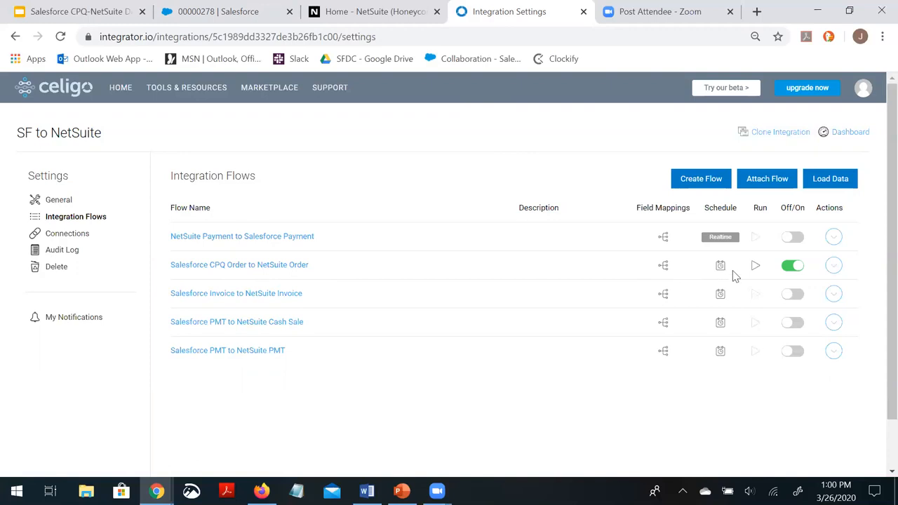
left_click(754, 267)
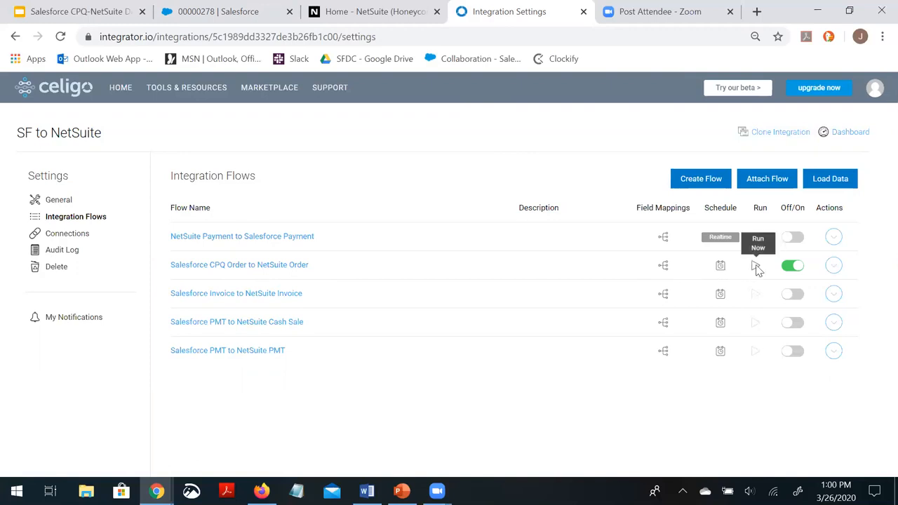
left_click(602, 256)
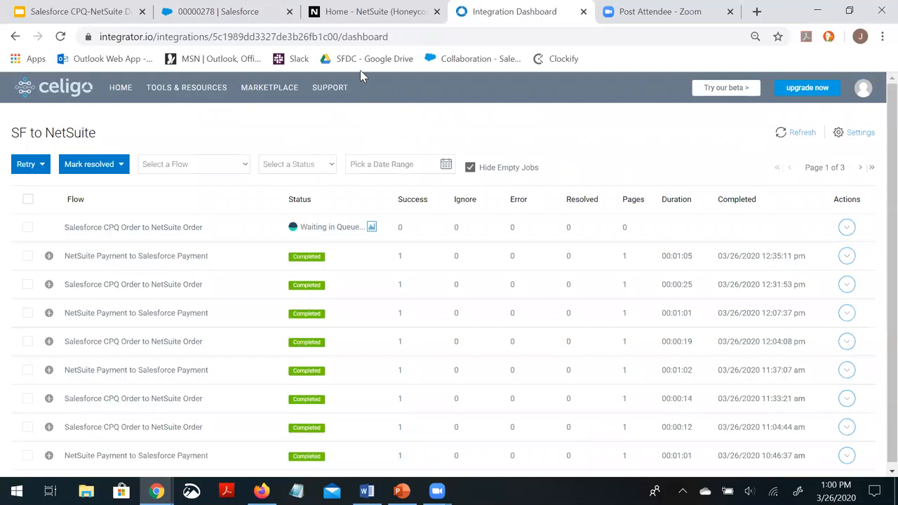
Step: Switch to NetSuite, search for Bonvoyage, and open the Bonvoyage Technology customer record to review its details
left_click(343, 14)
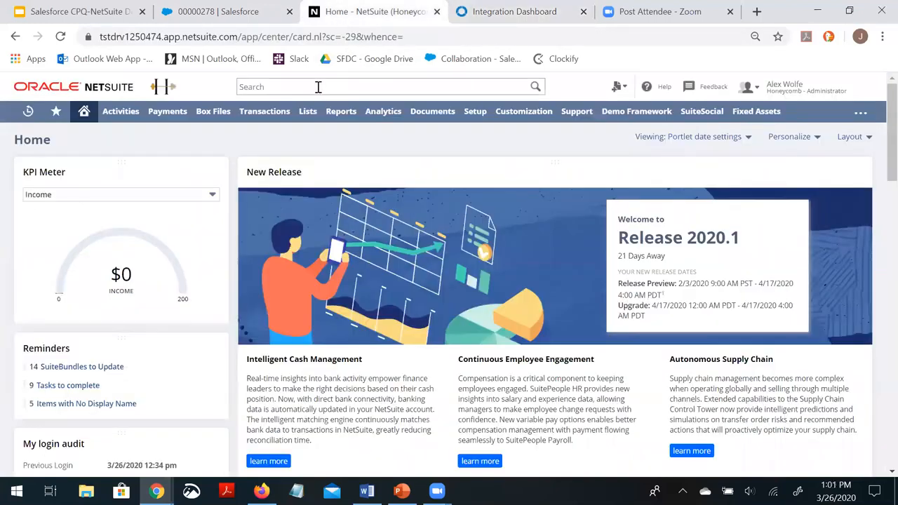
left_click(287, 90)
type("Bonvoyag")
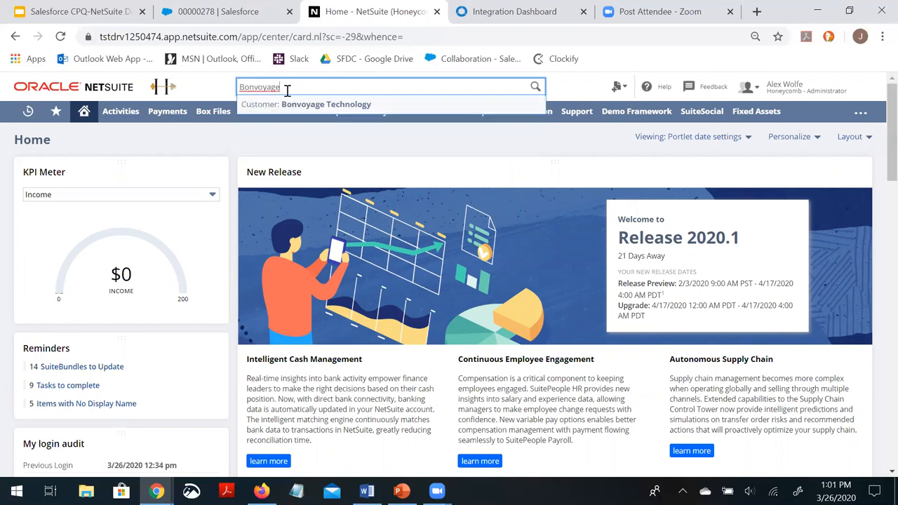
type("e")
left_click(289, 107)
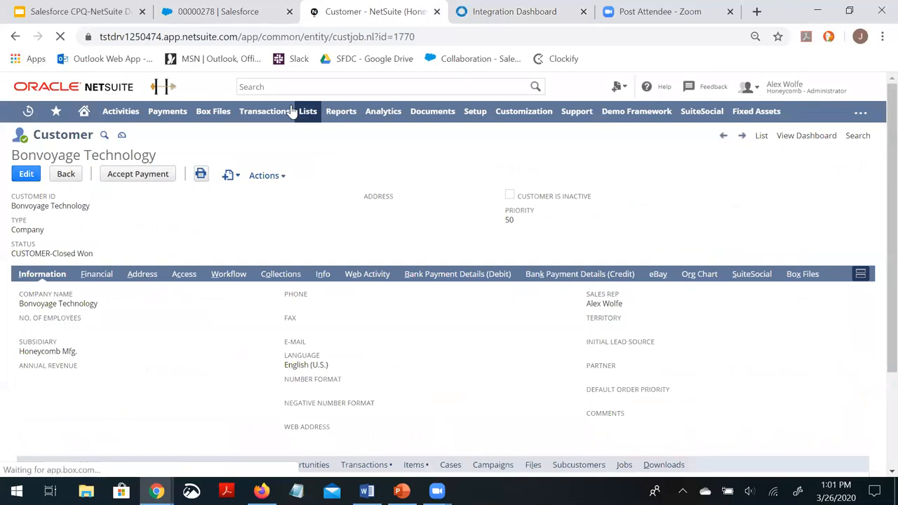
scroll(270, 195, "down", 2)
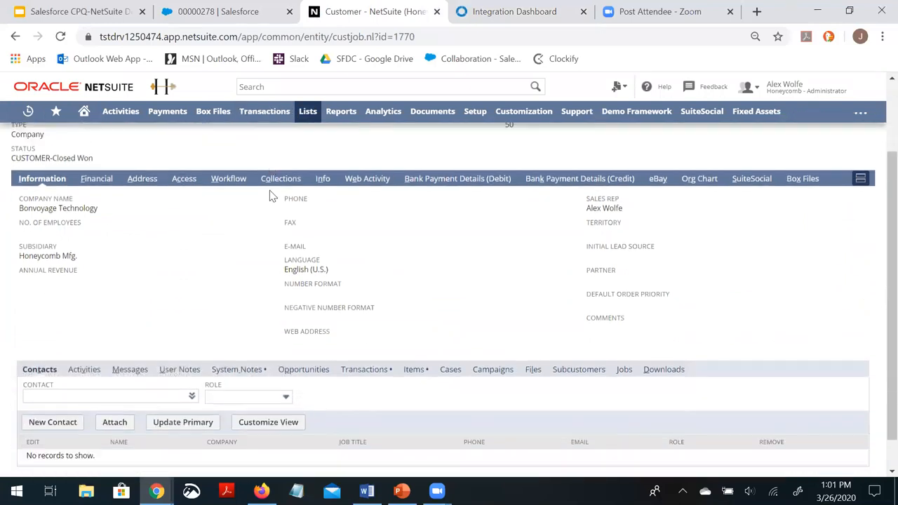
scroll(271, 195, "down", 1)
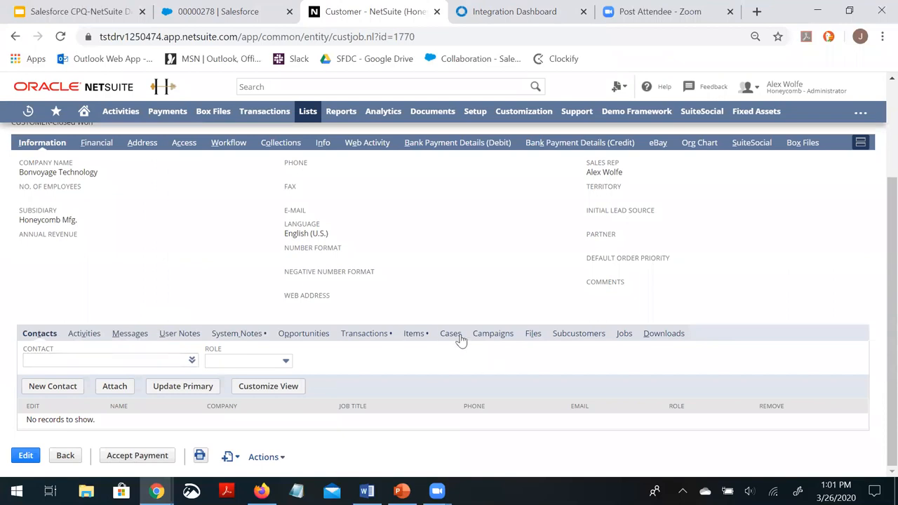
scroll(246, 354, "up", 3)
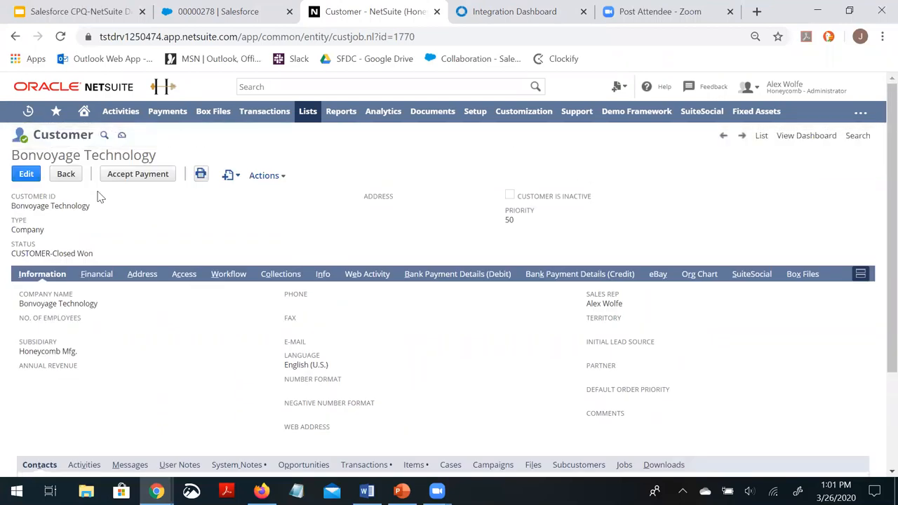
scroll(91, 188, "down", 3)
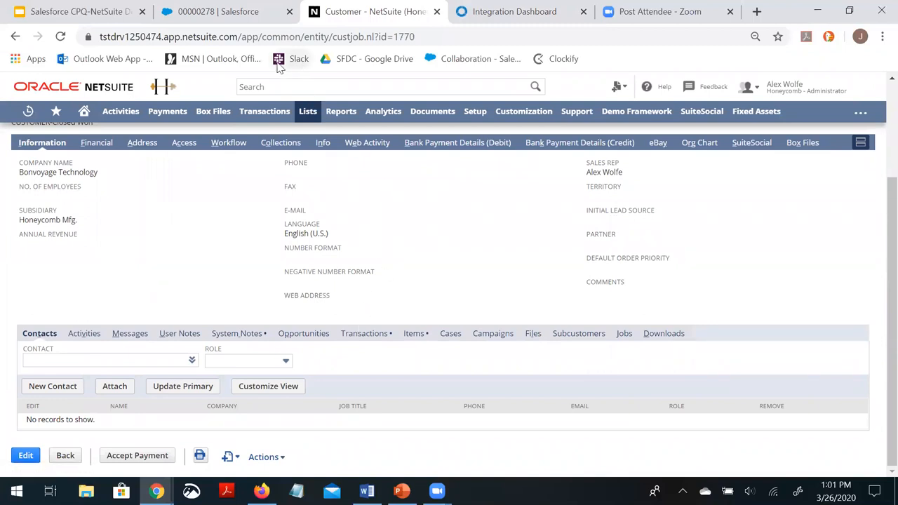
Step: Go back to the Celigo integration dashboard and reload it to check the order flow's job status
left_click(239, 15)
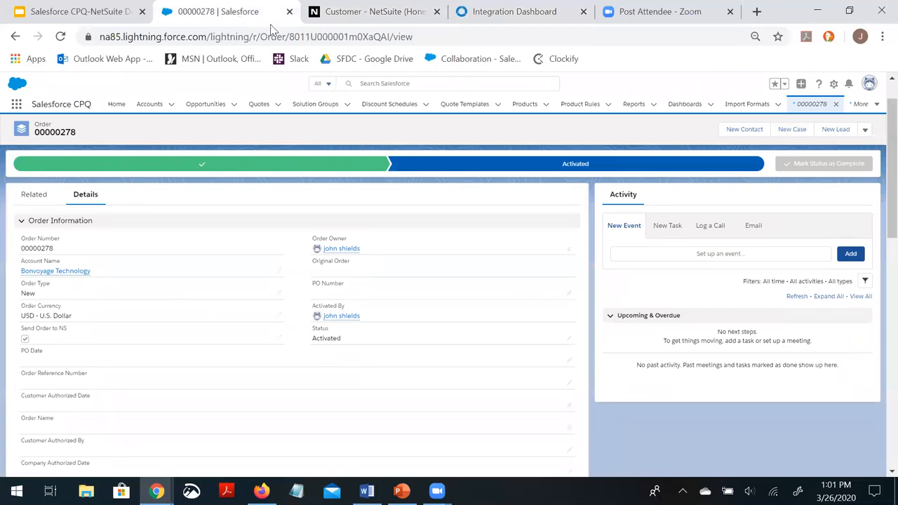
left_click(460, 9)
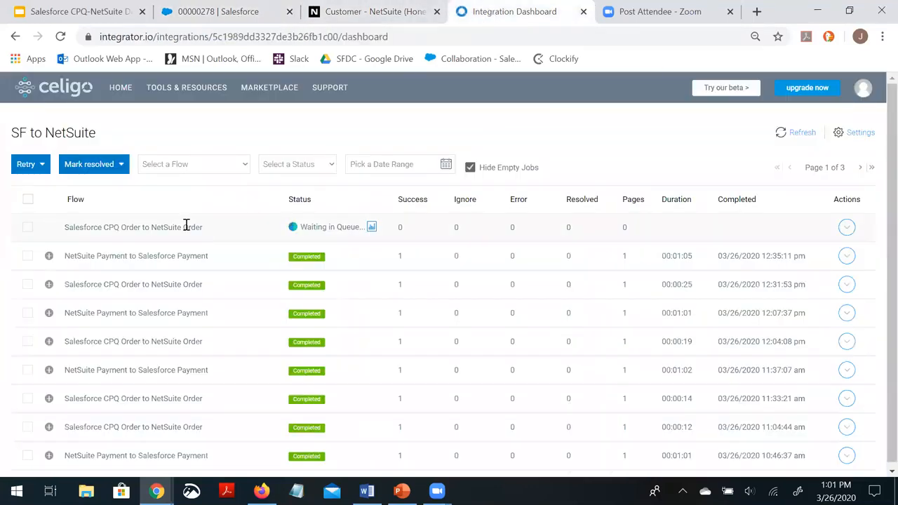
left_click(60, 36)
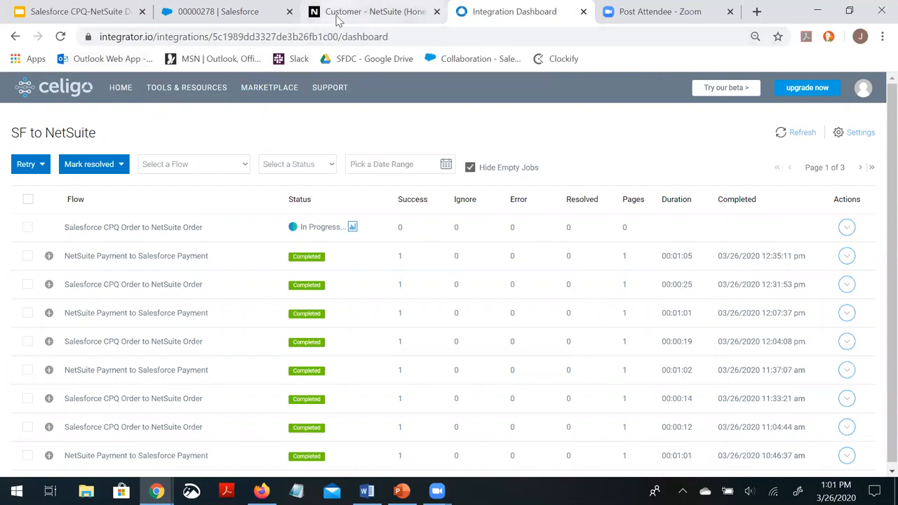
left_click(62, 38)
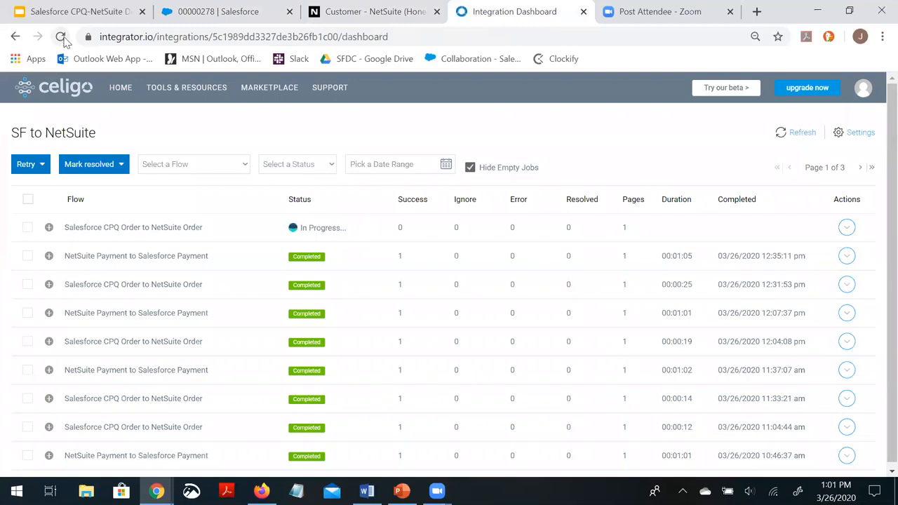
Step: Return to the Bonvoyage Technology customer in NetSuite and look through its list of transactions
left_click(347, 14)
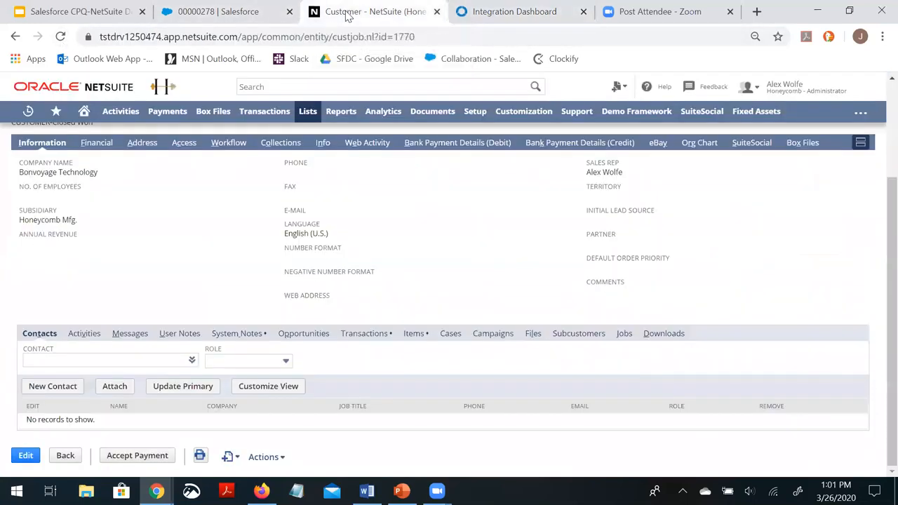
left_click(365, 335)
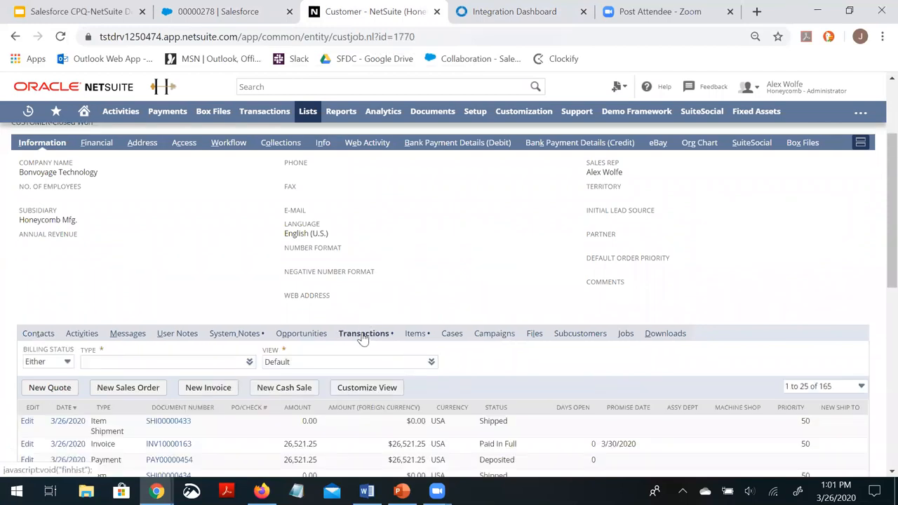
scroll(354, 311, "down", 1)
scroll(351, 299, "down", 1)
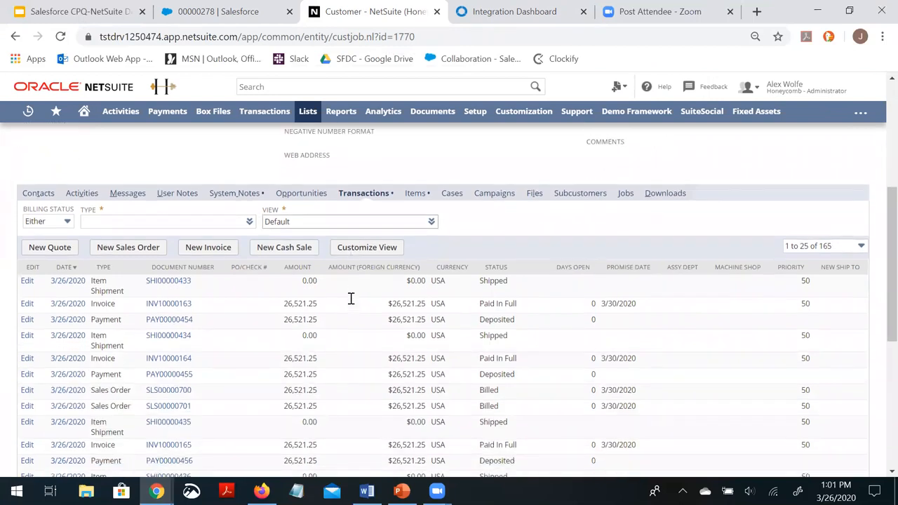
scroll(259, 247, "down", 2)
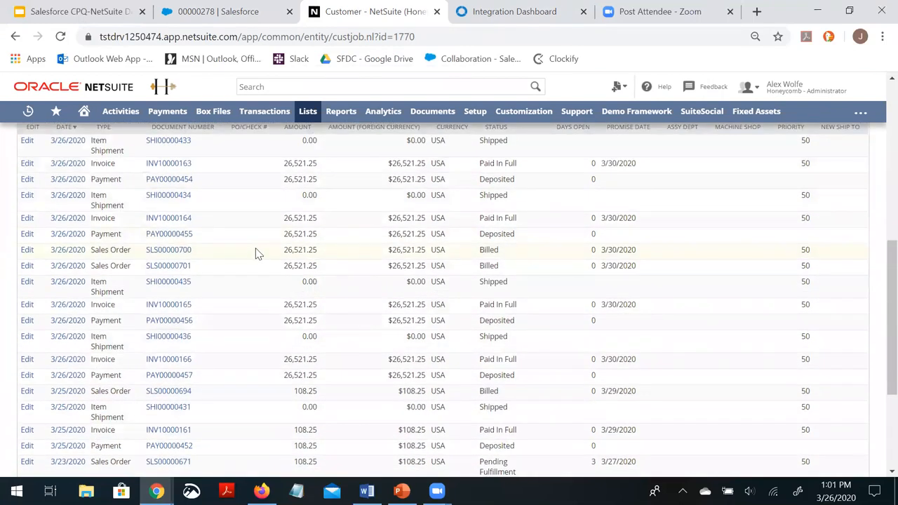
scroll(256, 255, "up", 4)
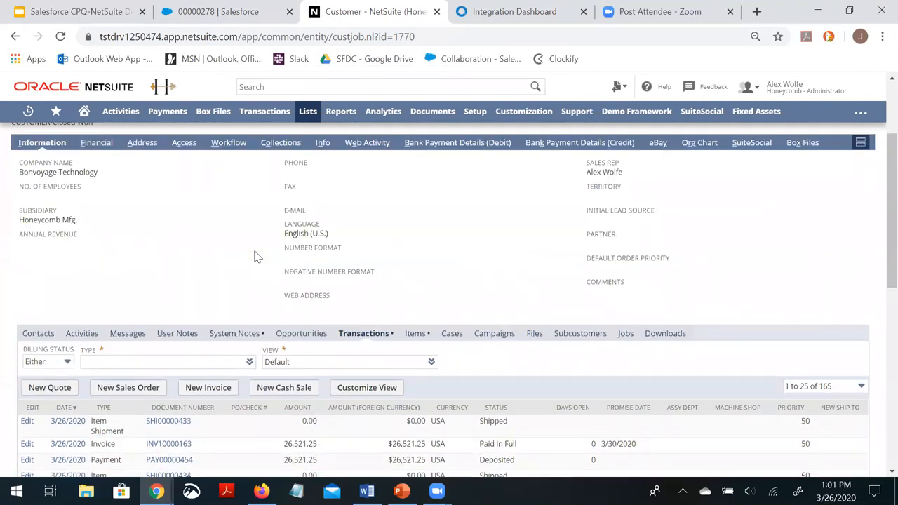
Step: Recheck the order flow's progress in Celigo, and reload the NetSuite customer record to look for the new sales order among its transactions
left_click(489, 14)
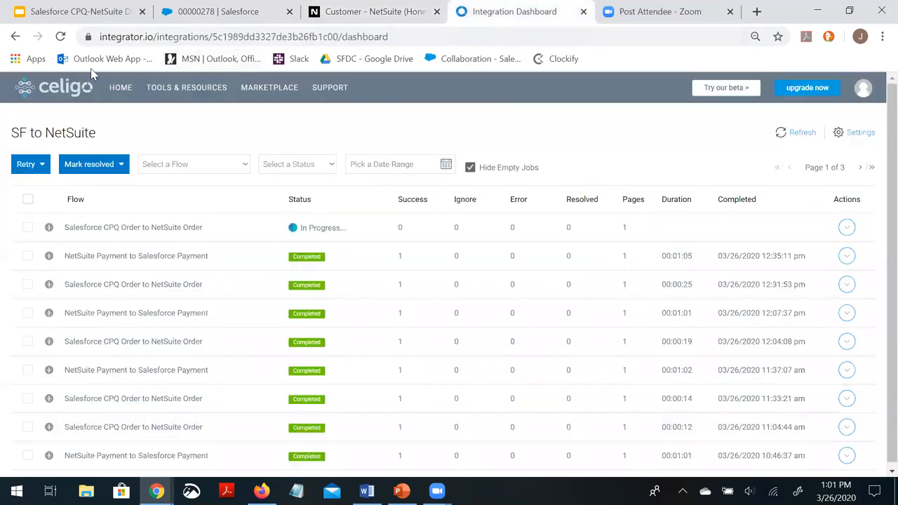
left_click(60, 39)
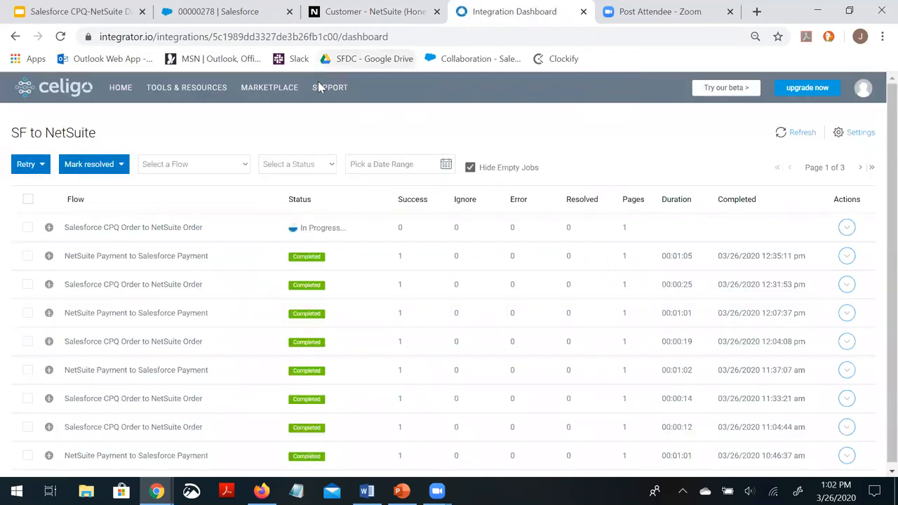
left_click(335, 14)
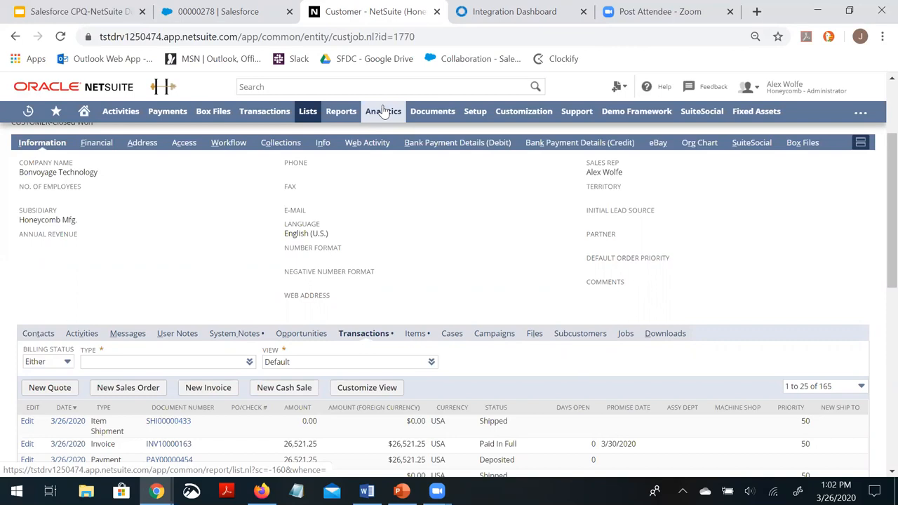
left_click(60, 38)
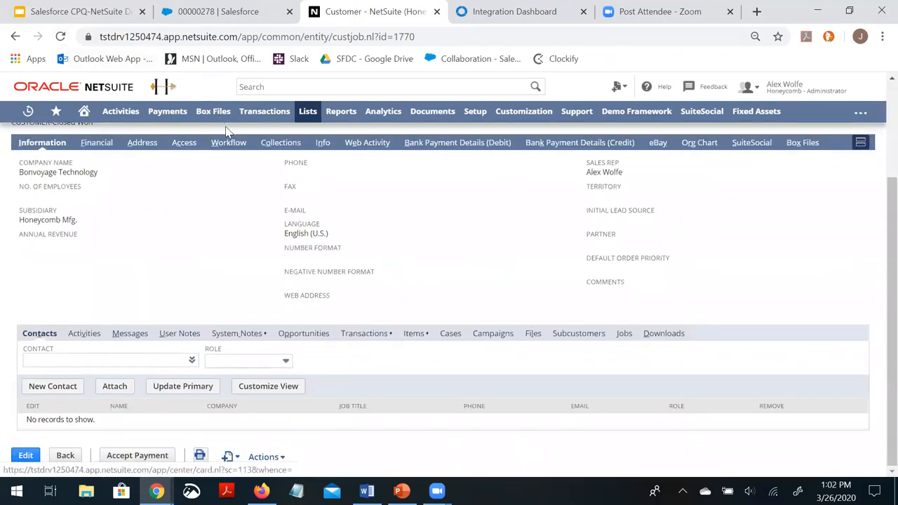
left_click(351, 336)
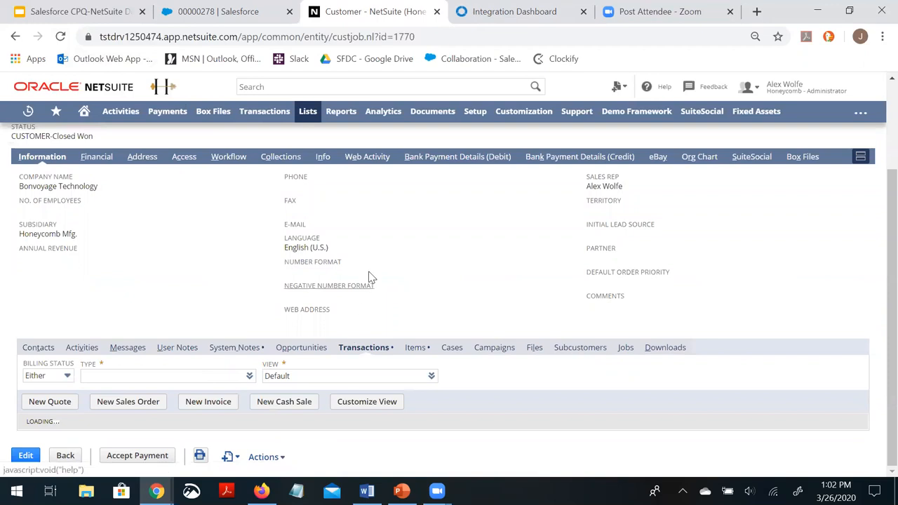
scroll(372, 270, "down", 2)
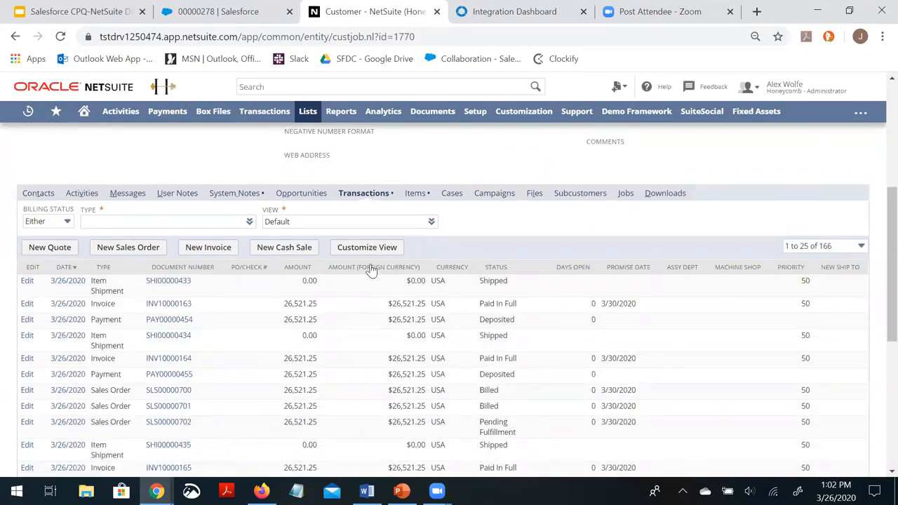
Step: Check the Celigo order job once more, then open Bonvoyage Technology's Pending Fulfillment sales order dated 3/26/2020 from the NetSuite transactions list
scroll(371, 271, "down", 1)
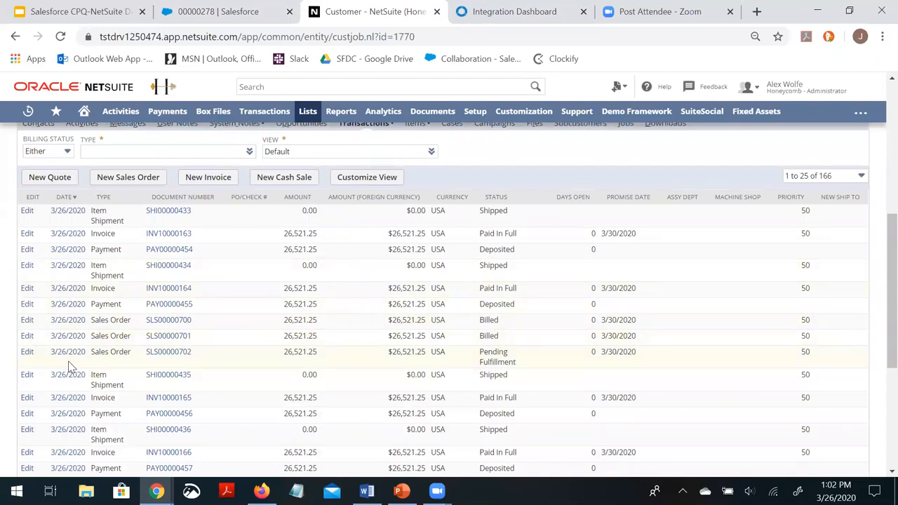
left_click(484, 11)
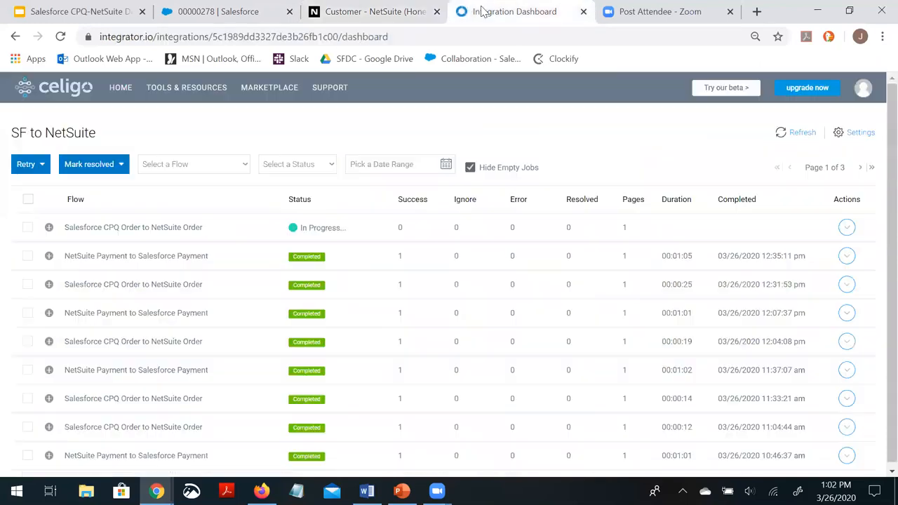
left_click(371, 11)
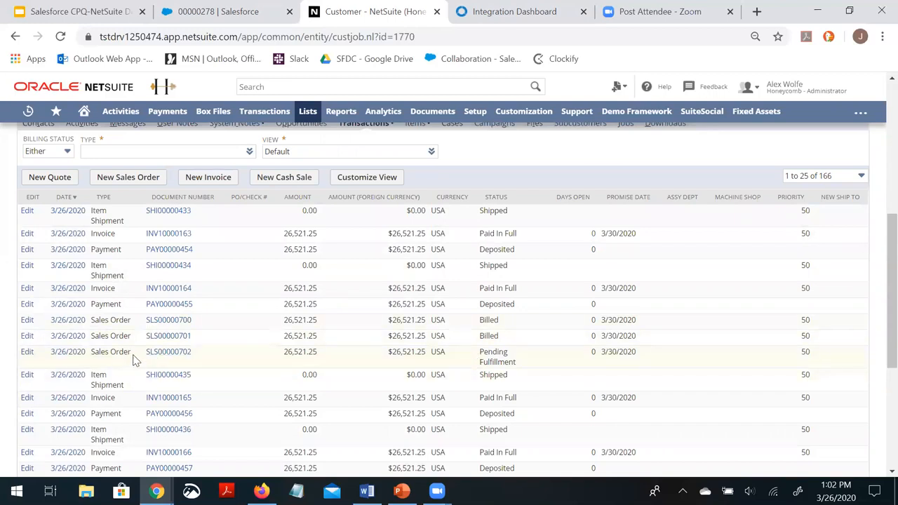
left_click(77, 359)
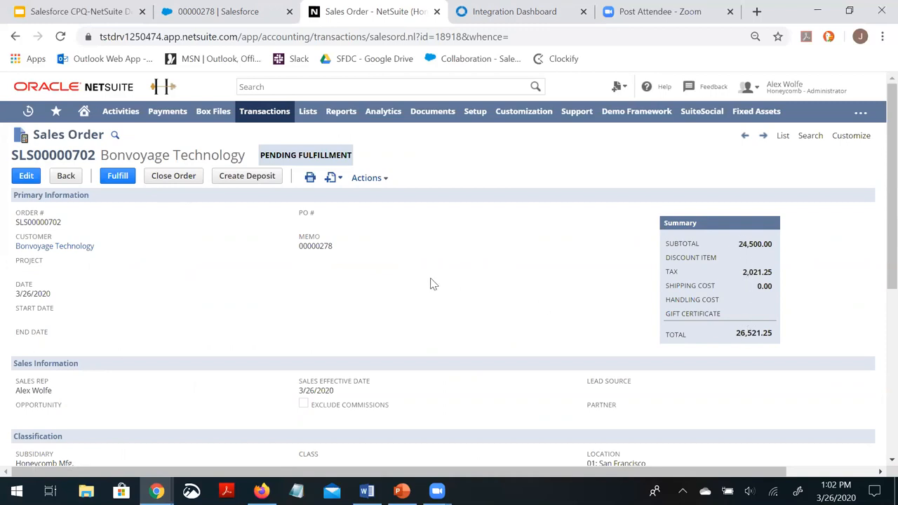
Step: Fulfill the sales order by saving an item shipment with status Shipped for the Cloud SW Package, accepting the backdated posting period
left_click(126, 180)
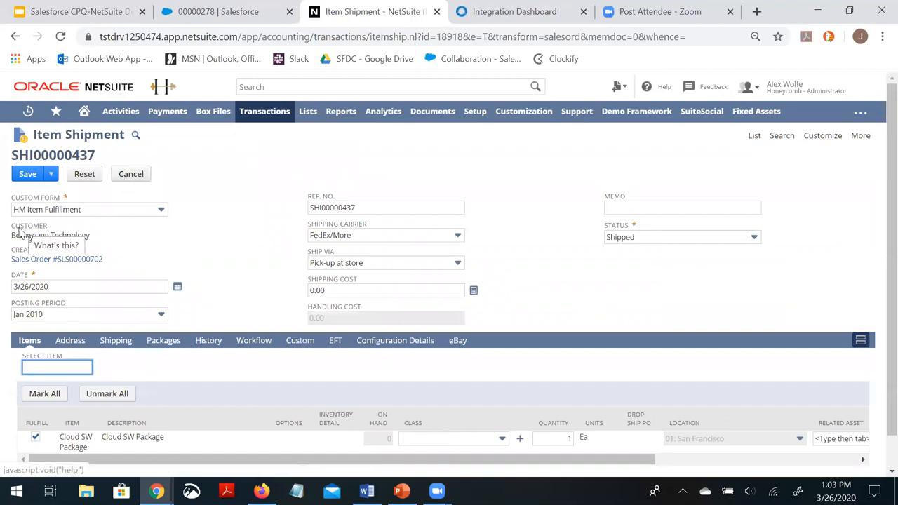
left_click(26, 175)
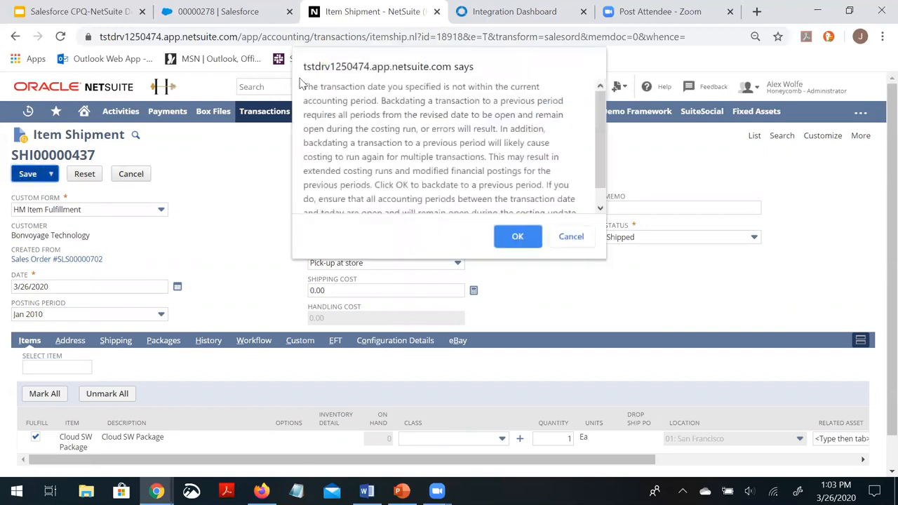
left_click(517, 237)
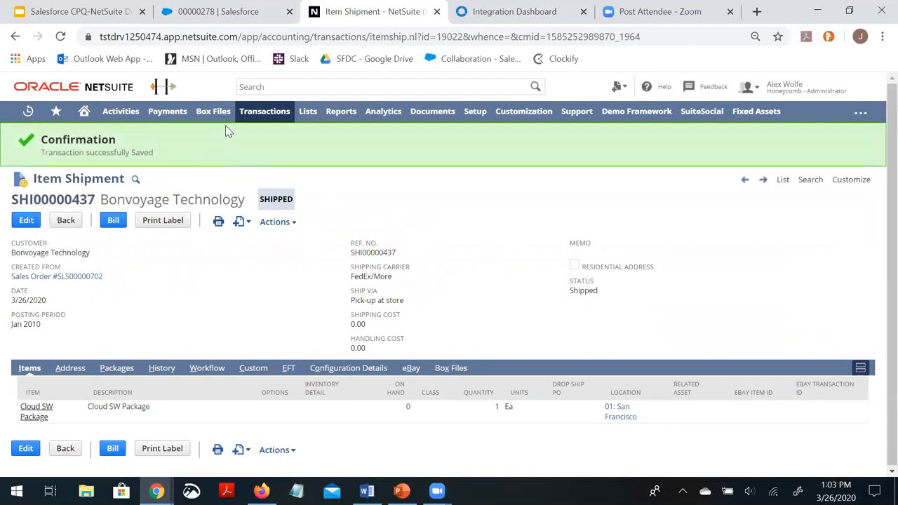
Step: Return to the originating sales order and bill its remaining amount, saving the invoice with the backdated posting period accepted
left_click(58, 280)
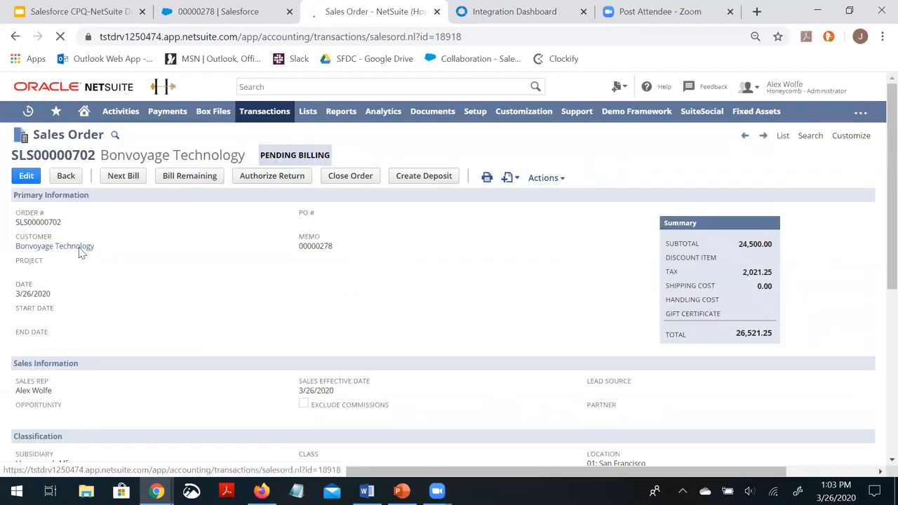
left_click(163, 179)
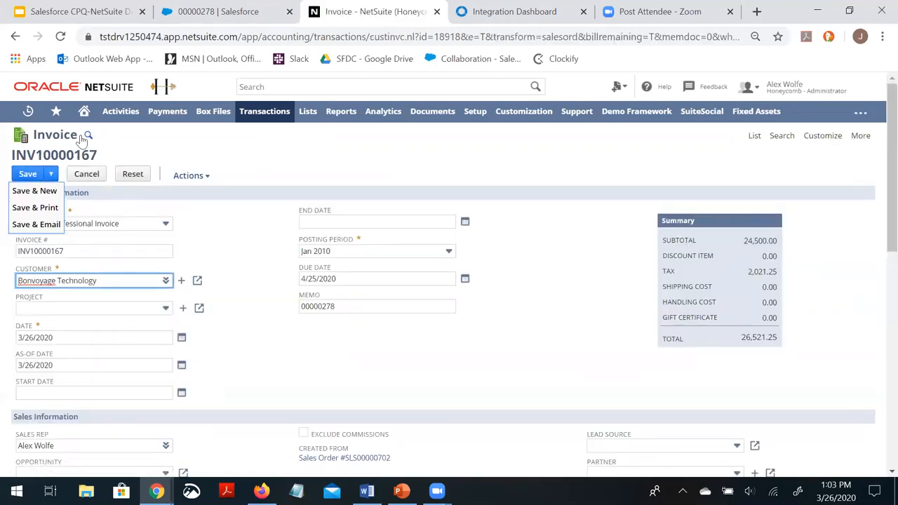
left_click(26, 177)
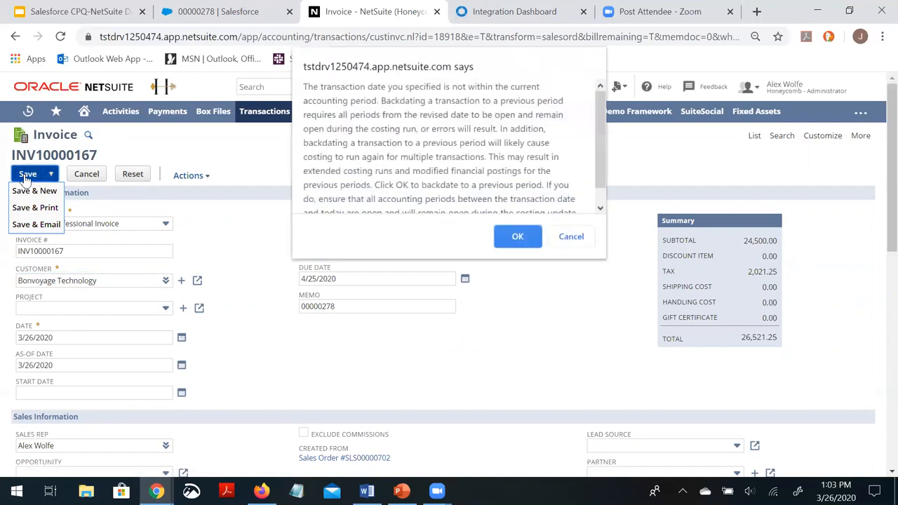
left_click(513, 238)
scroll(320, 264, "down", 2)
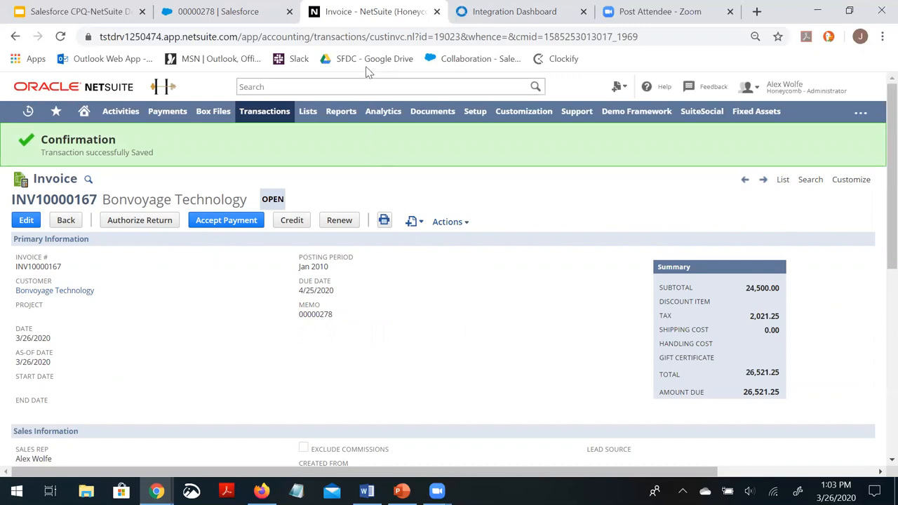
Step: In Celigo's integration settings, disable the Salesforce CPQ Order to NetSuite Order flow and enable the NetSuite Payment to Salesforce Payment flow
mouse_move(435, 118)
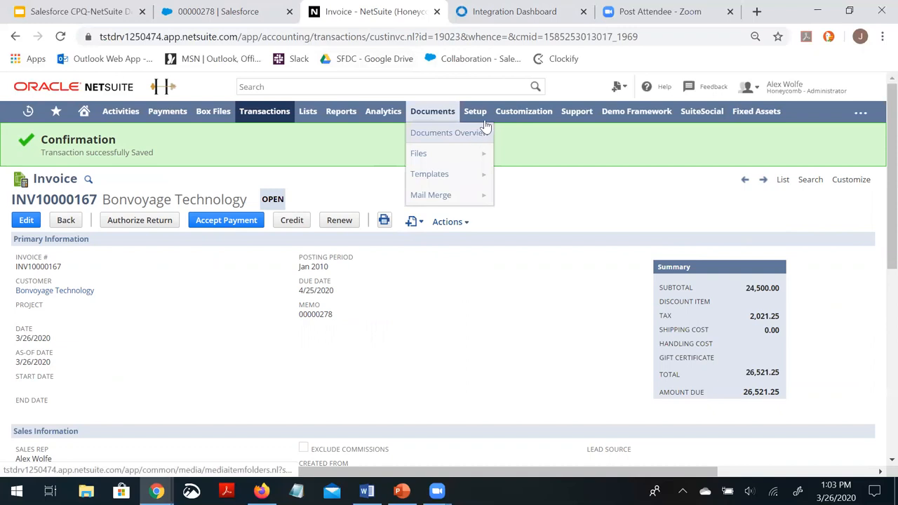
left_click(489, 17)
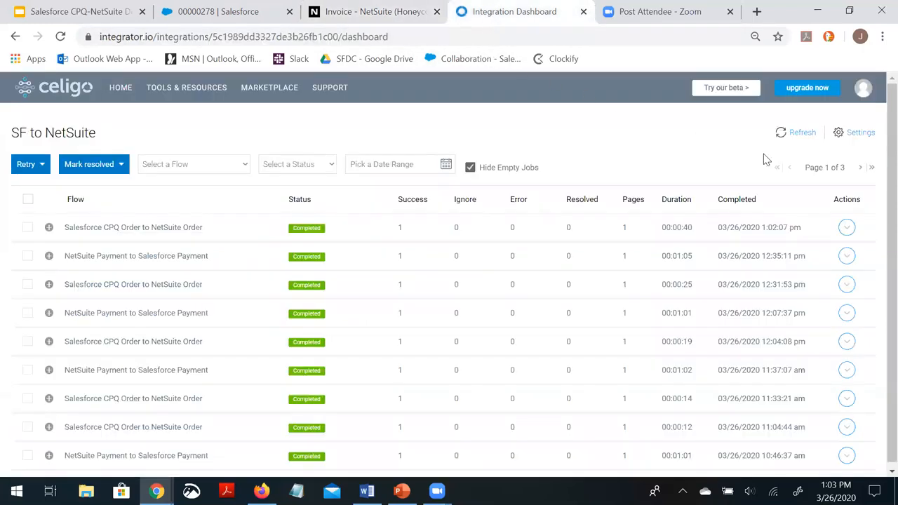
left_click(852, 137)
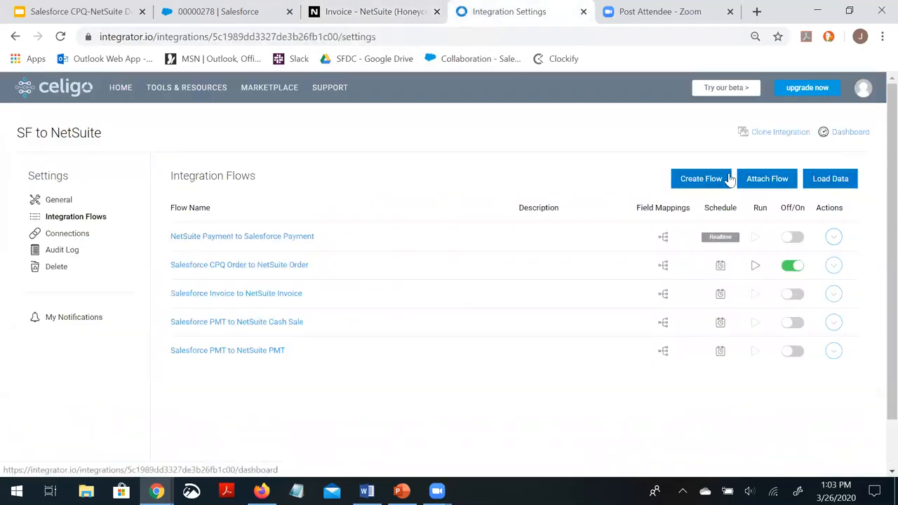
left_click(793, 267)
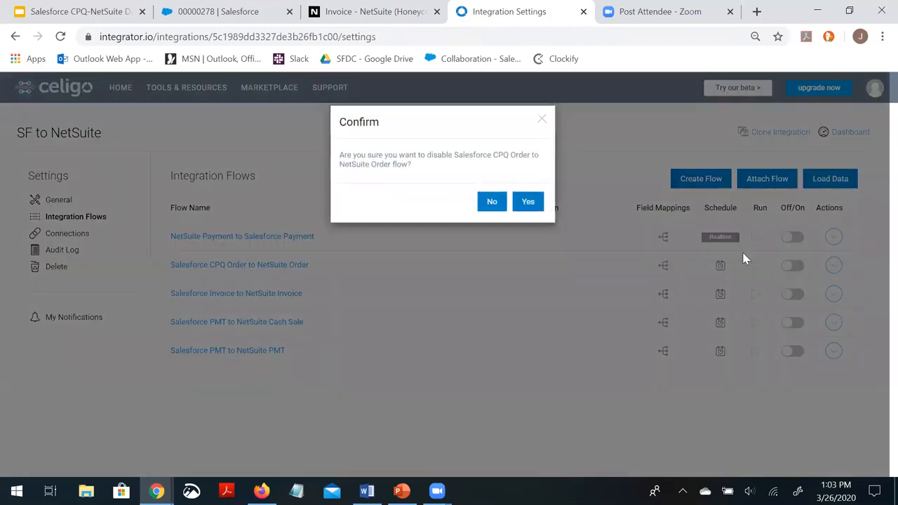
left_click(530, 202)
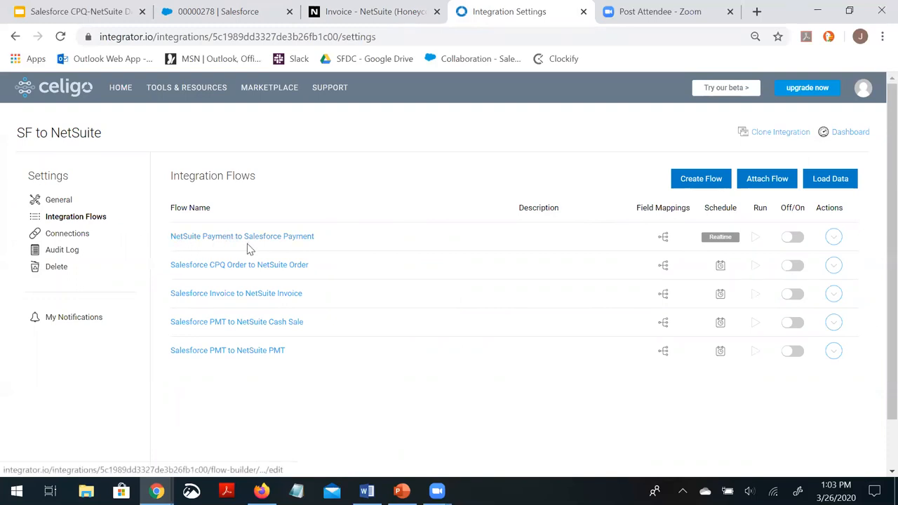
left_click(790, 238)
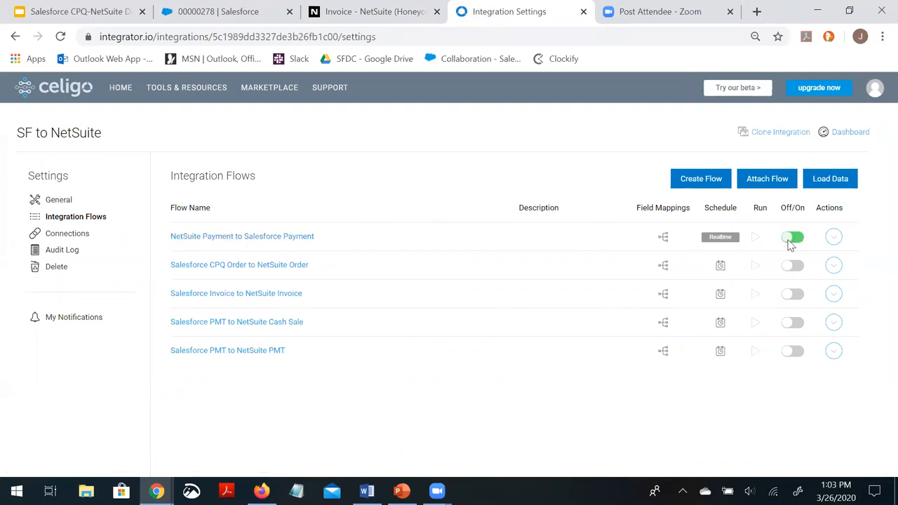
left_click(531, 202)
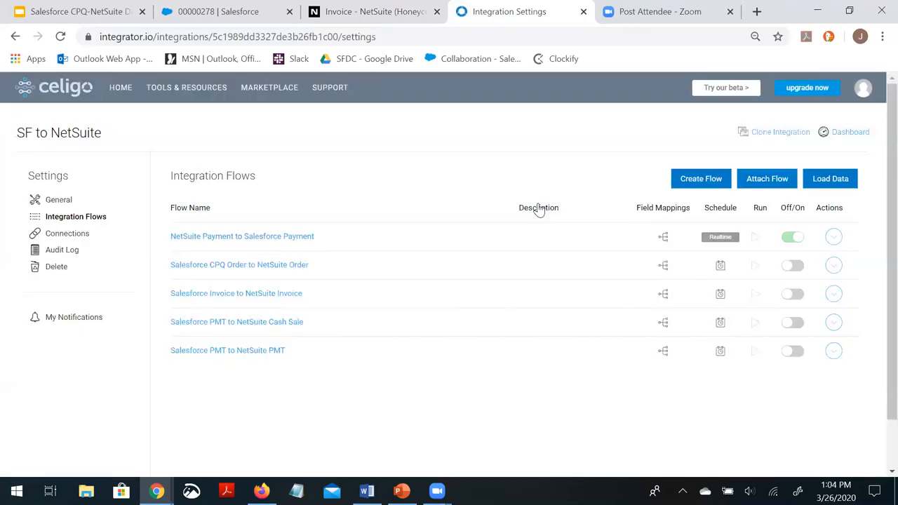
Step: Back in NetSuite, accept payment for the invoice with Auto Apply enabled, and save it despite the accounting period mismatch
left_click(370, 15)
left_click(238, 227)
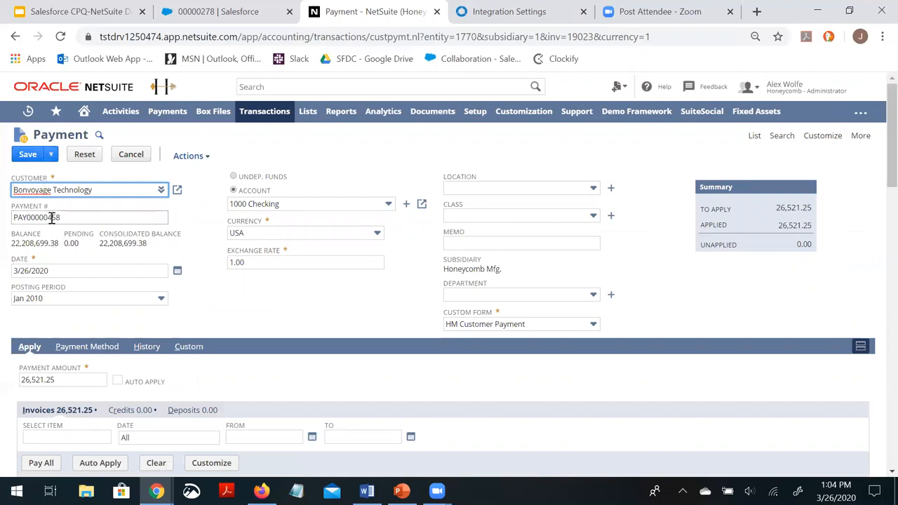
scroll(53, 218, "down", 1)
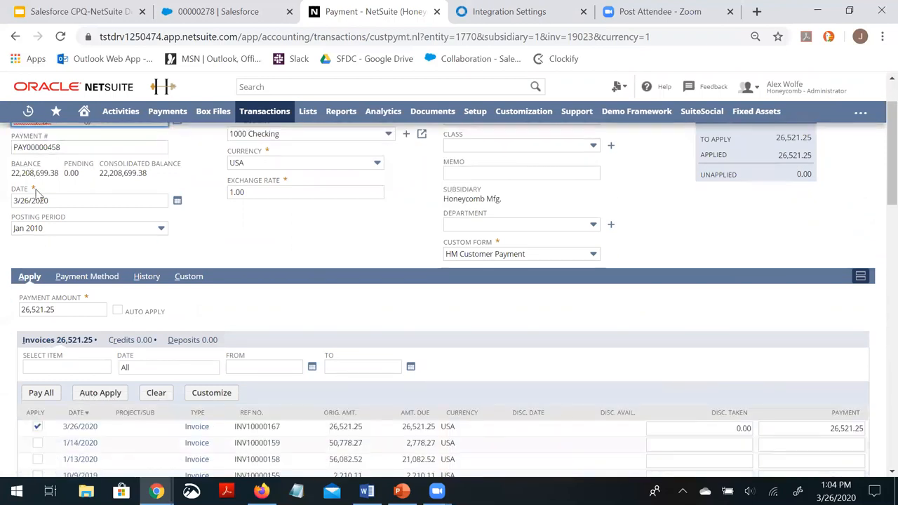
left_click(116, 312)
scroll(84, 253, "up", 1)
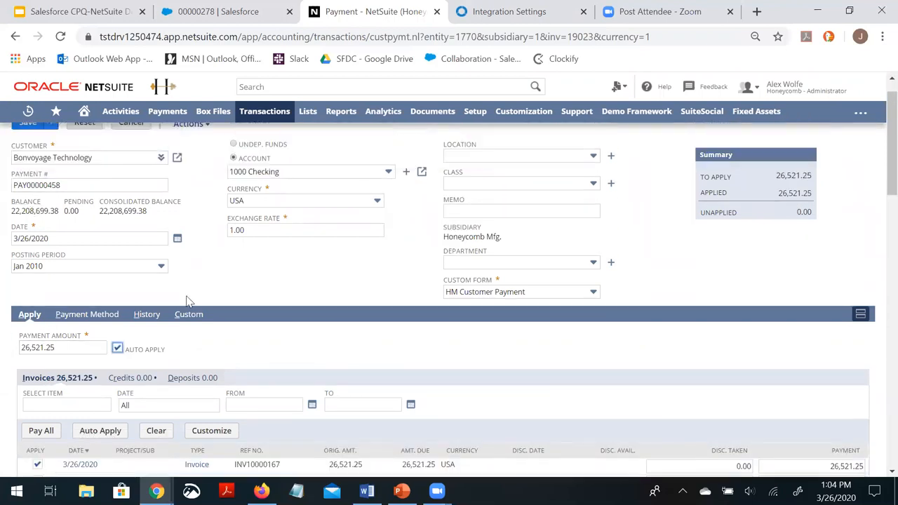
left_click(27, 157)
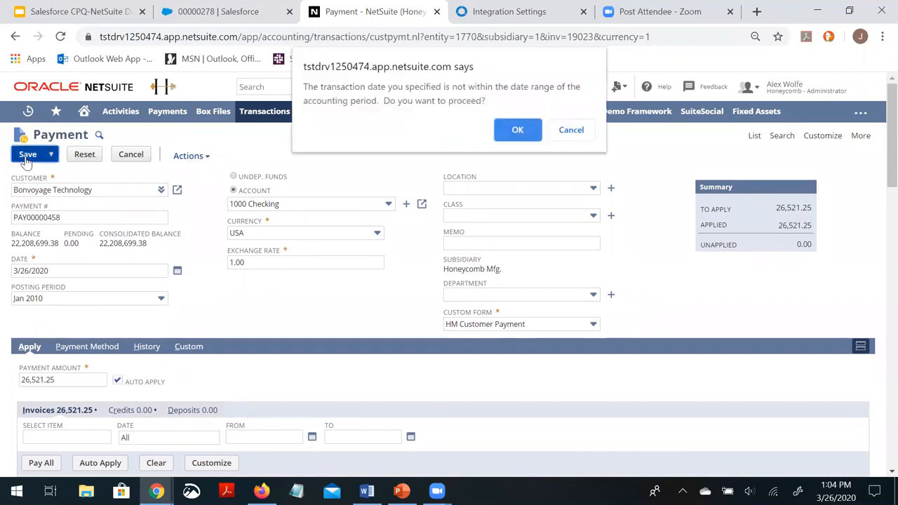
left_click(516, 131)
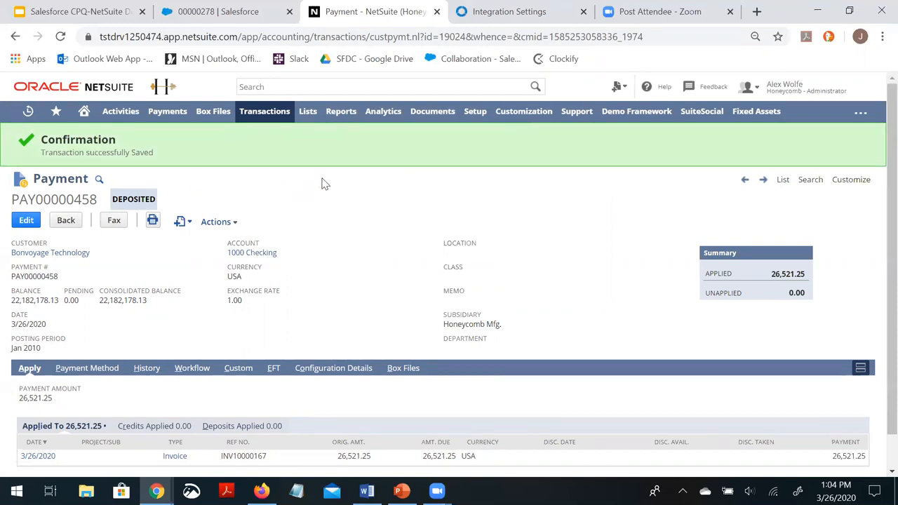
Step: Switch to the Celigo integration dashboard and reload it to check the NetSuite Payment to Salesforce Payment job
left_click(488, 14)
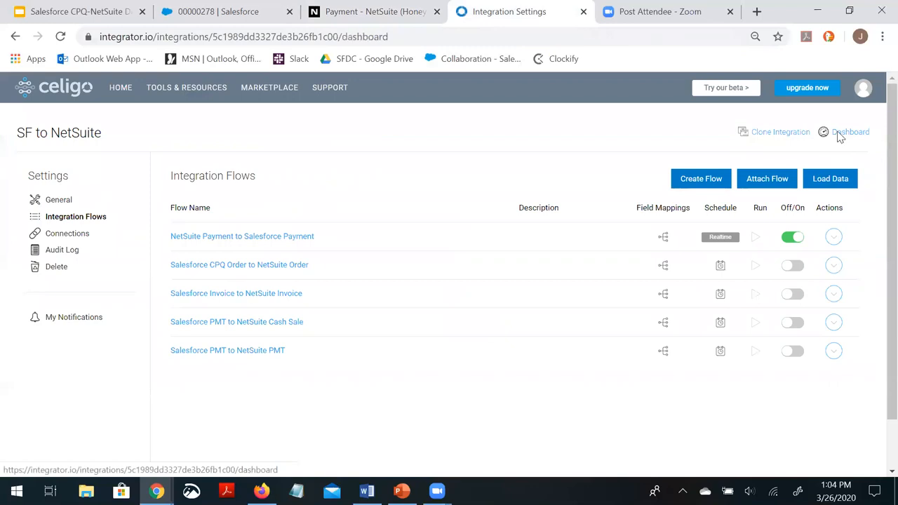
left_click(835, 135)
left_click(60, 36)
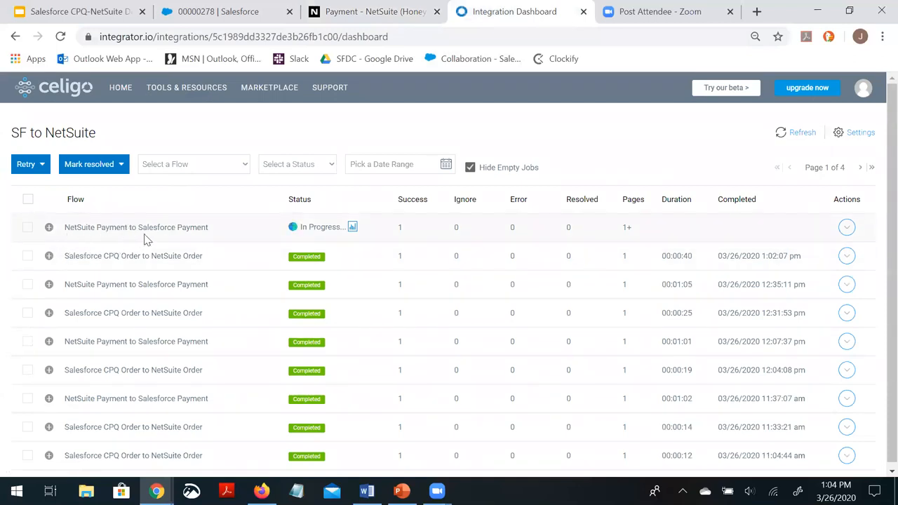
Step: Open the Bonvoyage Technology account from the Salesforce order, and reload the Celigo dashboard to recheck the payment job
left_click(214, 18)
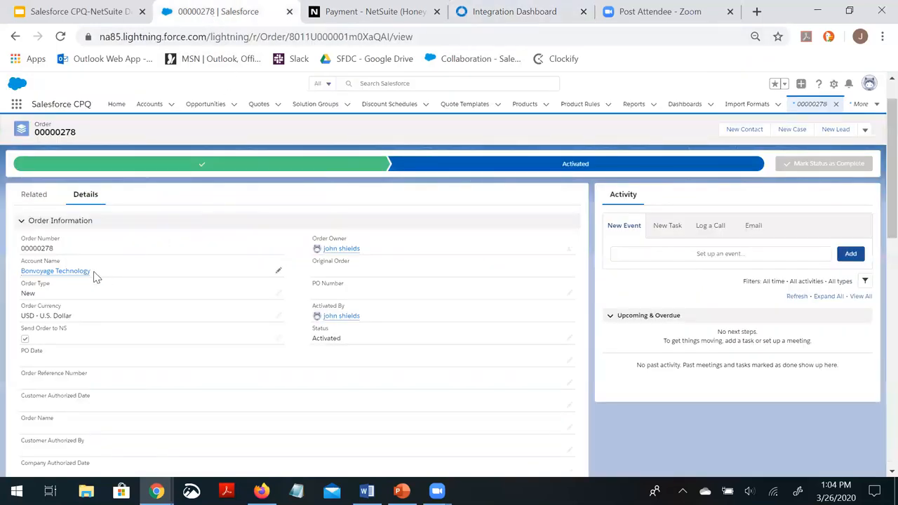
left_click(40, 273)
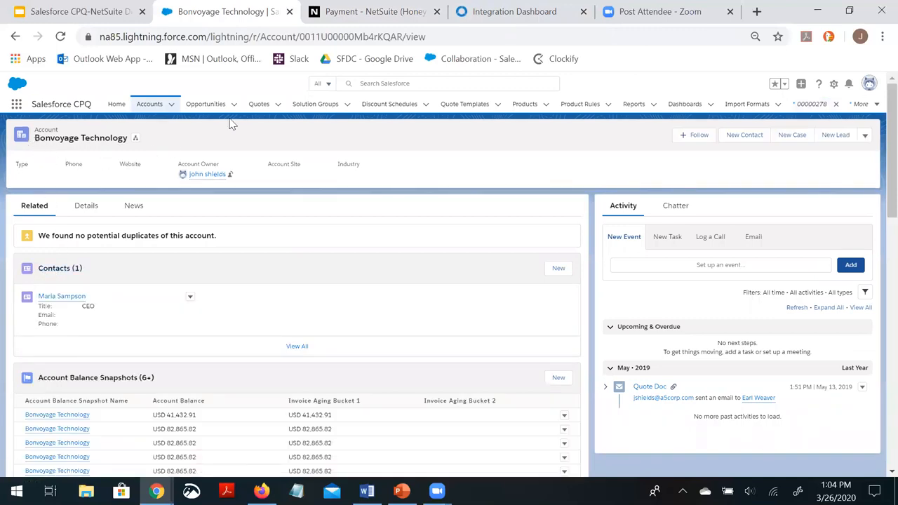
left_click(491, 19)
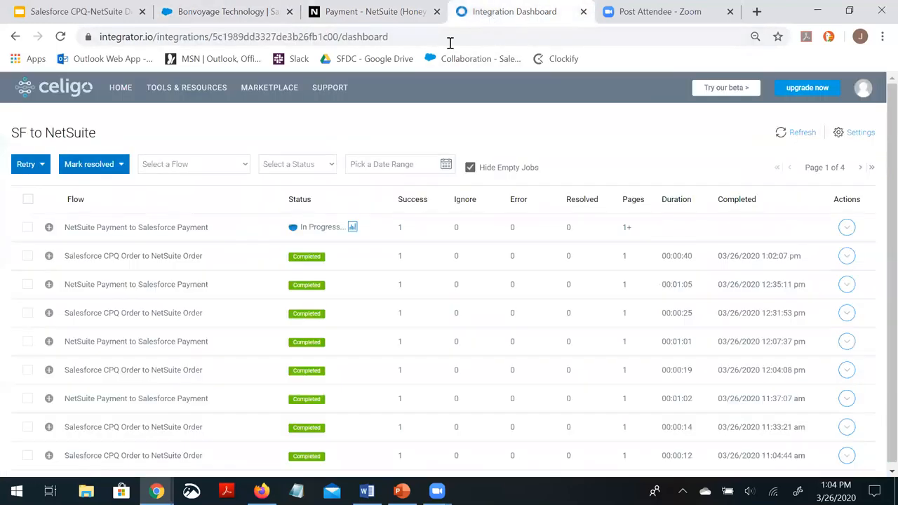
left_click(60, 36)
Step: Reload the Bonvoyage Technology account in Salesforce and look through its related records for the synced payment under Payments
left_click(232, 11)
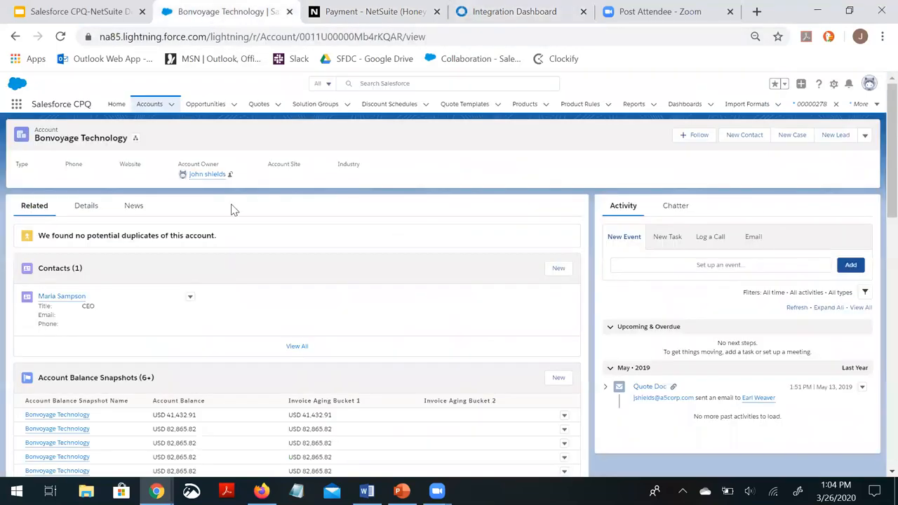
scroll(233, 210, "down", 10)
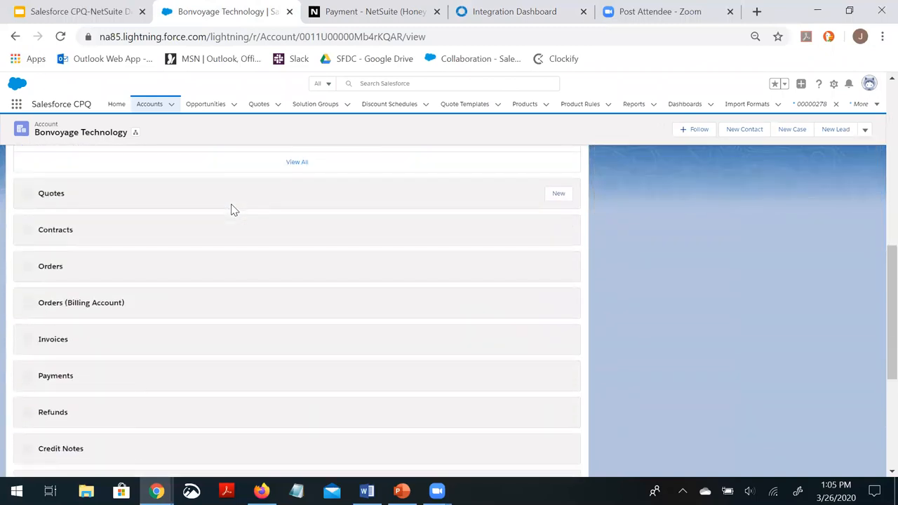
left_click(60, 36)
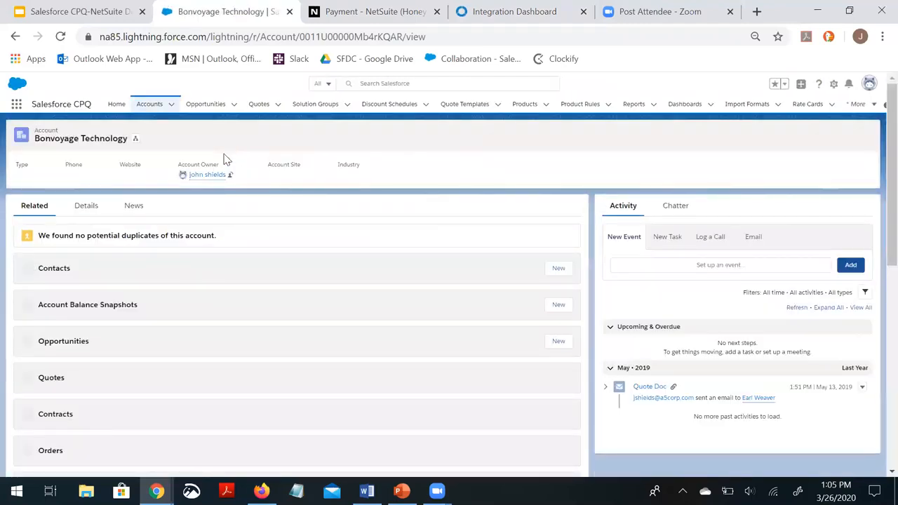
scroll(229, 163, "down", 3)
scroll(228, 167, "down", 4)
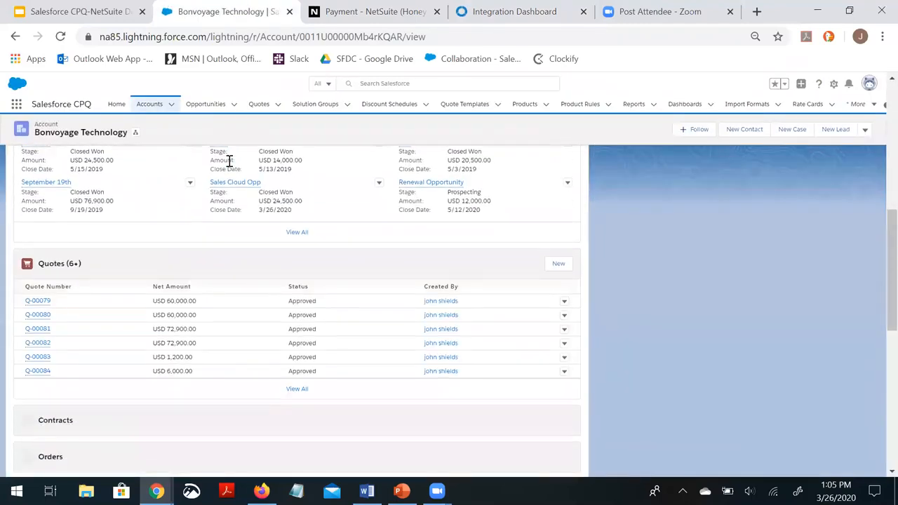
scroll(229, 167, "down", 3)
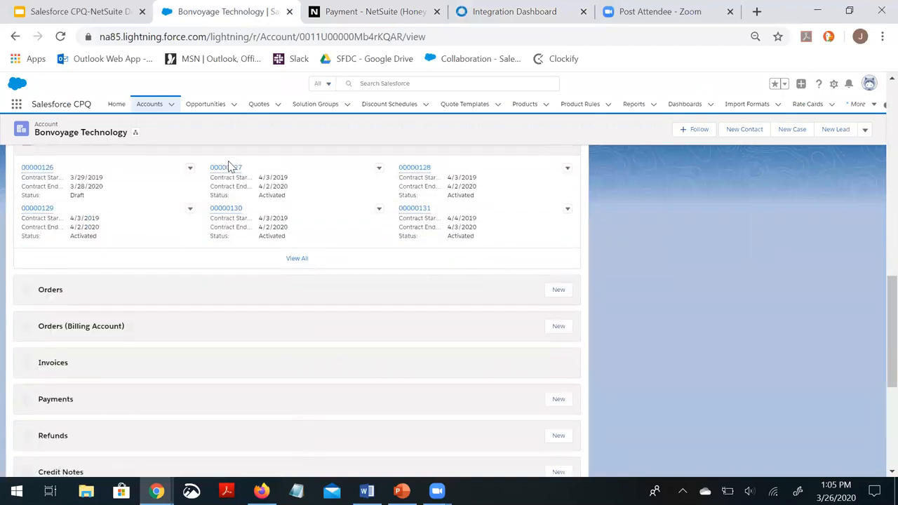
scroll(228, 167, "down", 3)
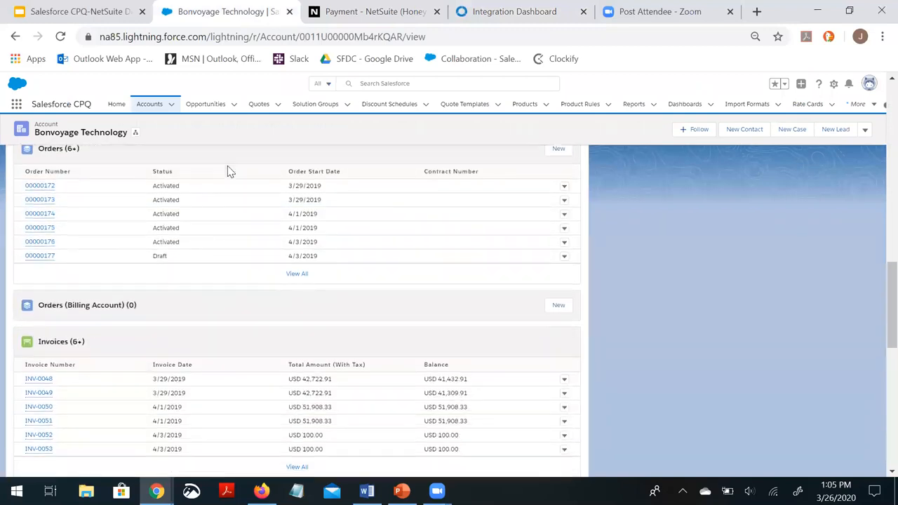
scroll(228, 171, "down", 2)
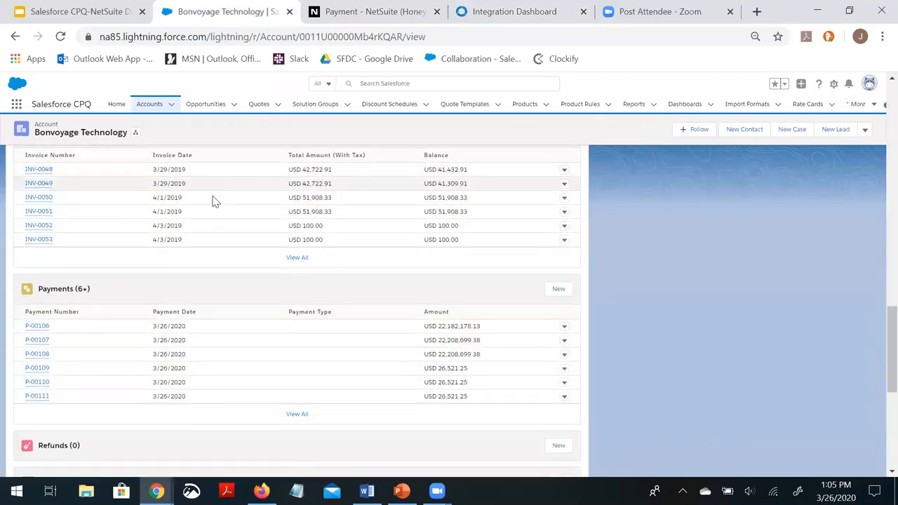
Step: View all payments of the Bonvoyage Technology account and open the highest-numbered payment dated 3/26/2020 to examine its details
left_click(296, 415)
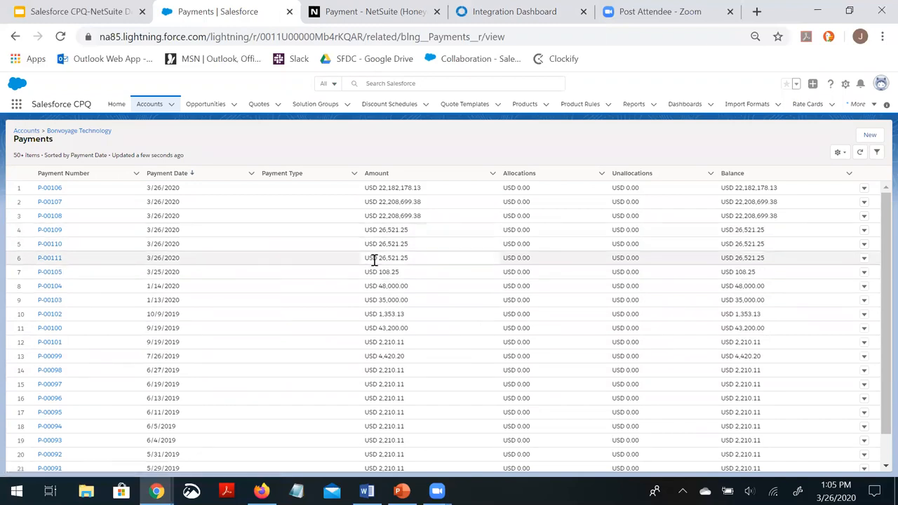
left_click(49, 259)
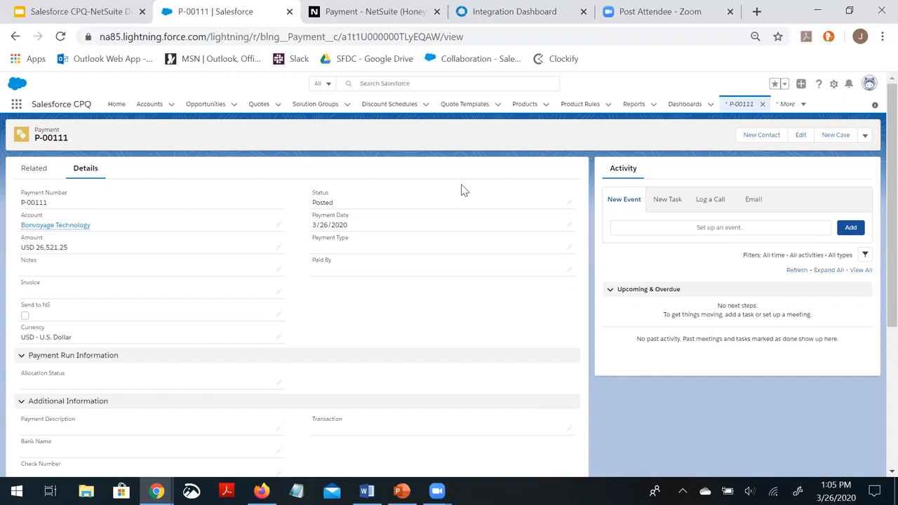
Step: Switch to the Salesforce CPQ-NetSuite Demo presentation in Google Slides, present the Lead to Order slide, and advance its animation through Account and Opportunity
left_click(97, 10)
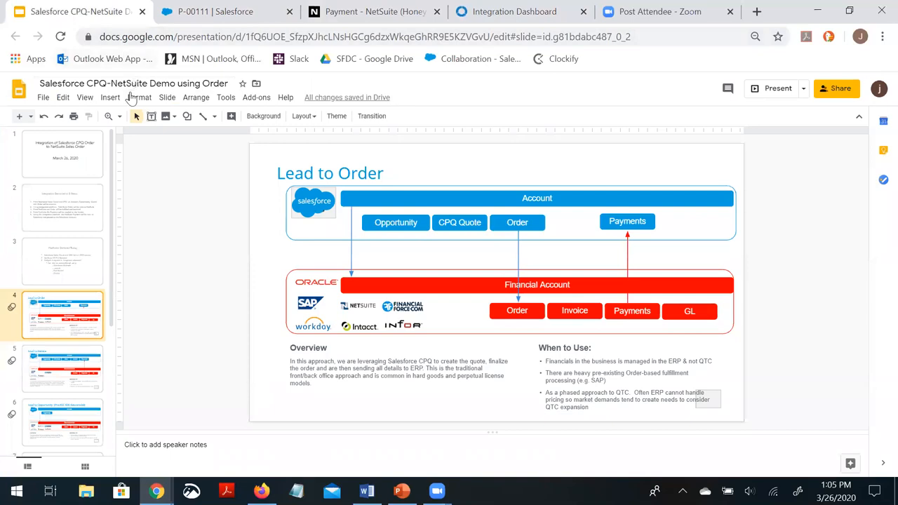
left_click(85, 97)
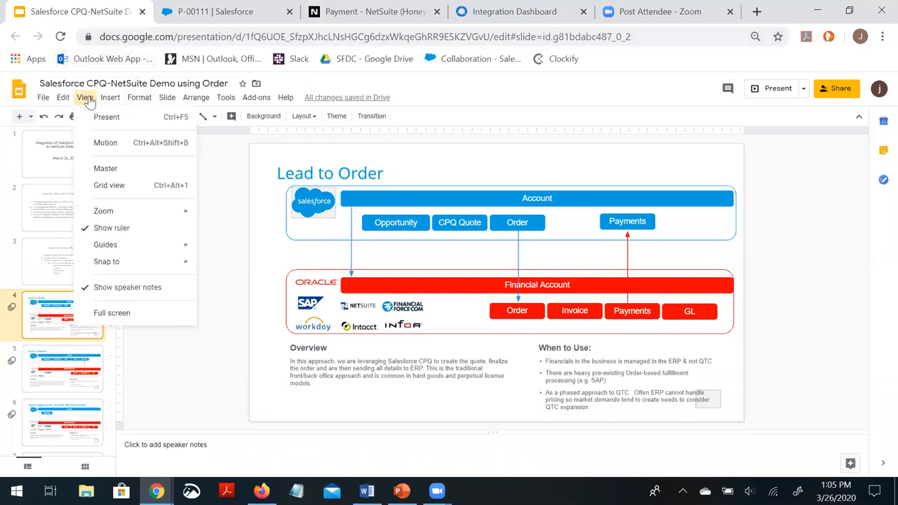
left_click(93, 116)
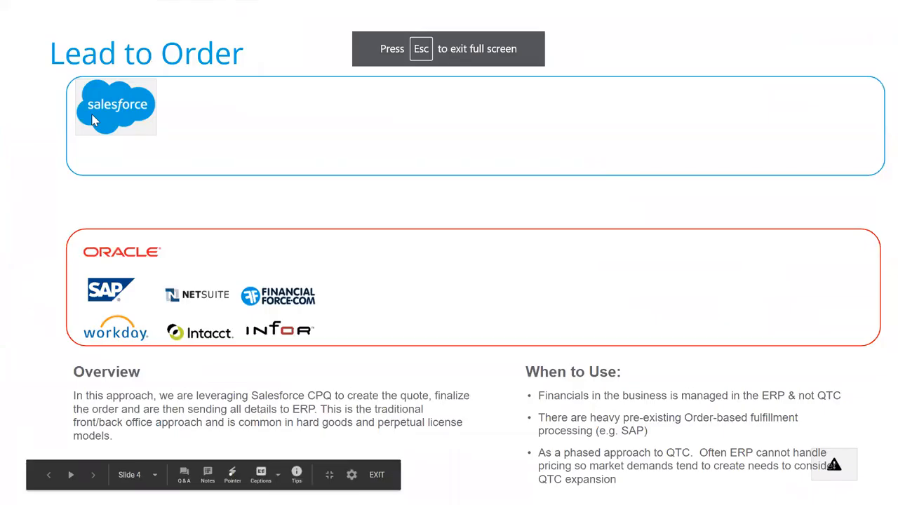
left_click(91, 120)
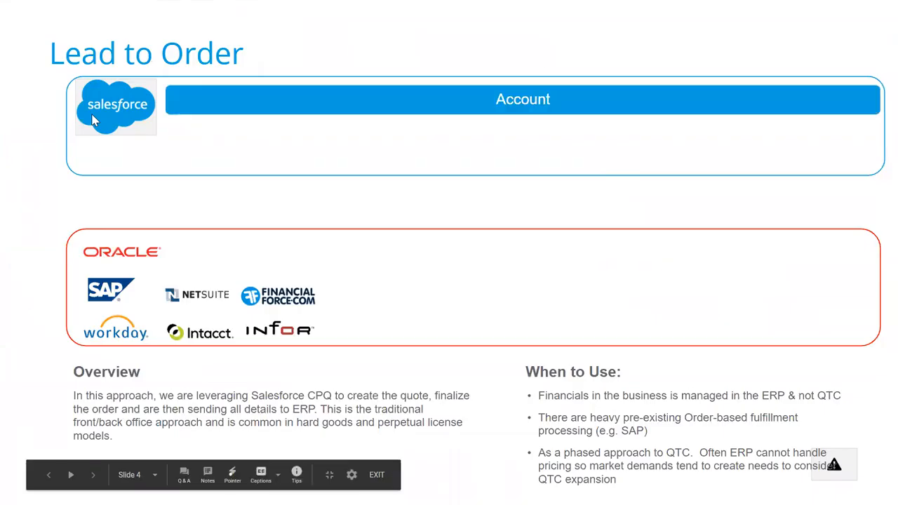
left_click(92, 120)
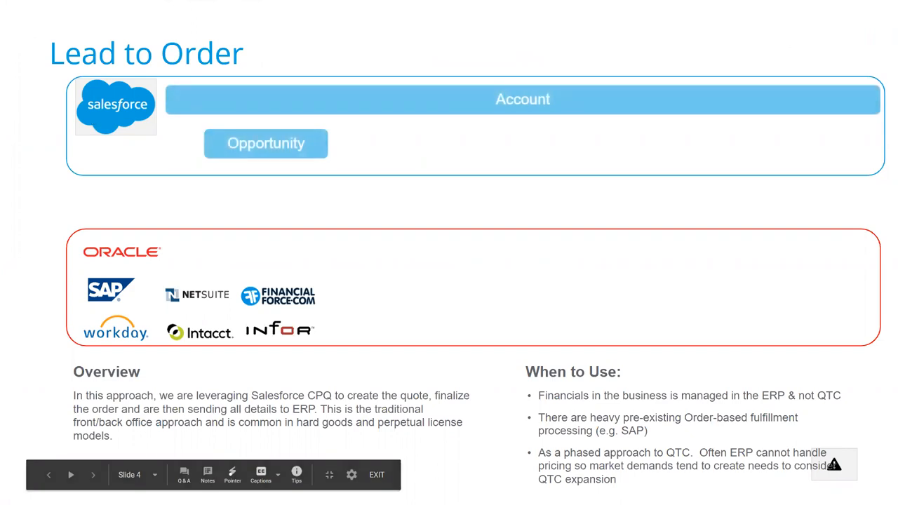